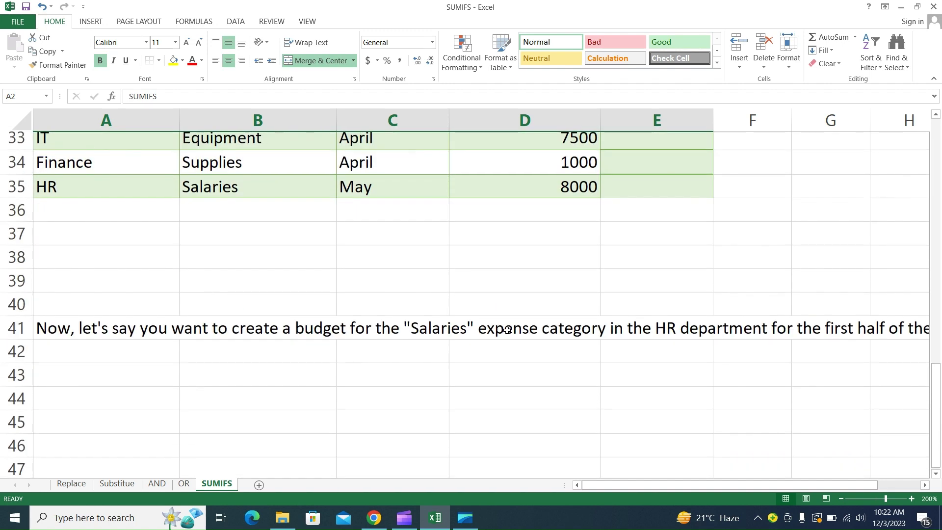
Clear the total budget value in cell E27 of the Expense Data table
scroll(507, 330, "up", 7)
scroll(507, 330, "up", 2)
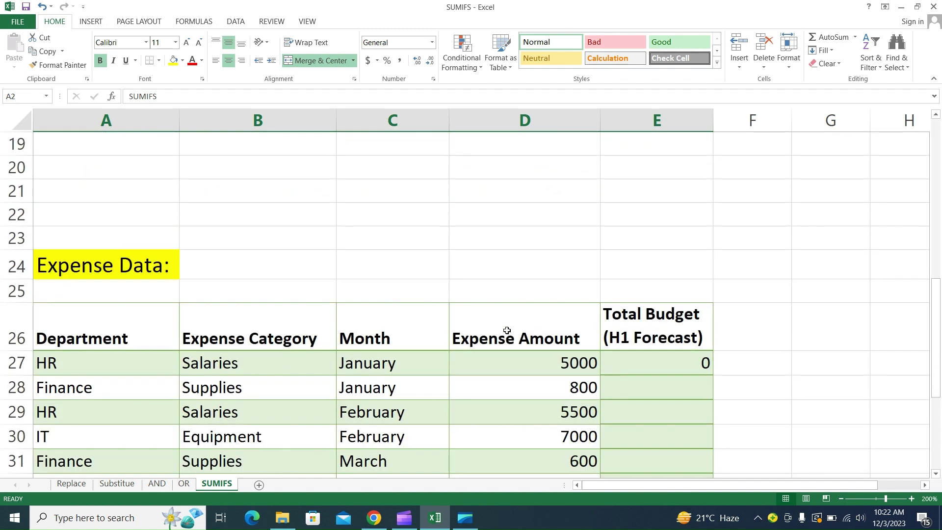
scroll(507, 331, "down", 2)
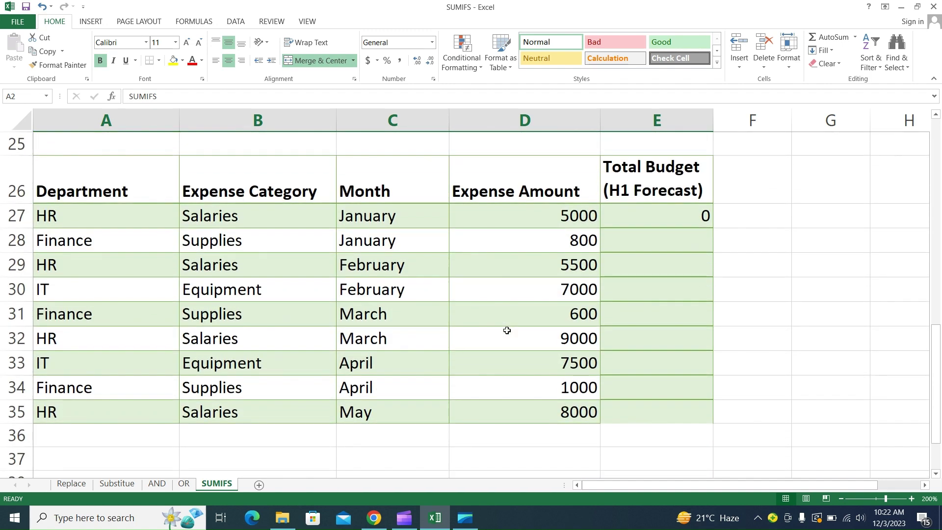
left_click(647, 213)
key("Delete")
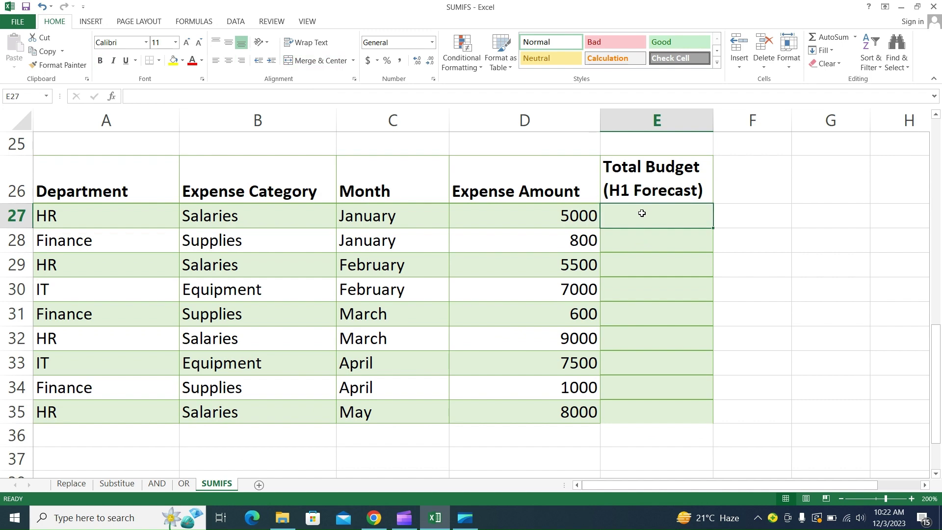
Start a SUMIFS formula in cell E8 of the Investment Data table with D8:D16 as the sum range
scroll(642, 213, "up", 3)
scroll(642, 213, "up", 3)
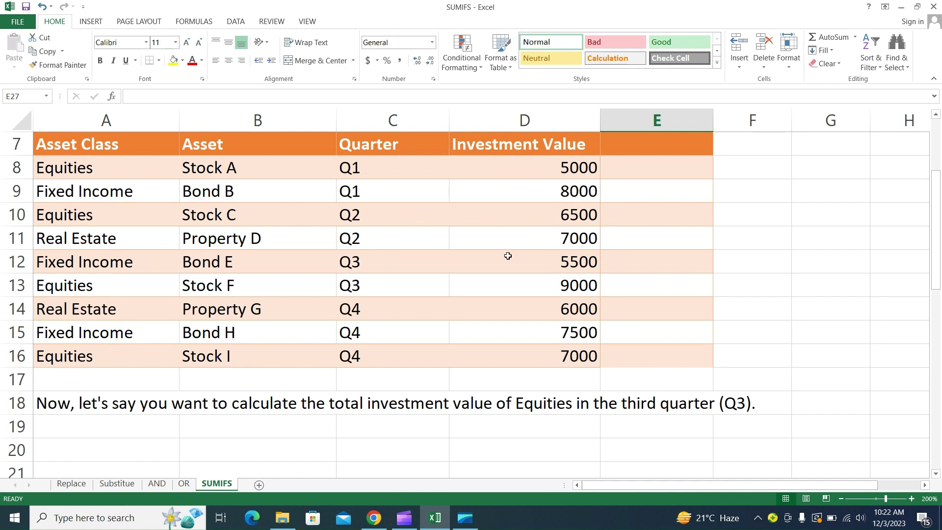
scroll(663, 184, "up", 1)
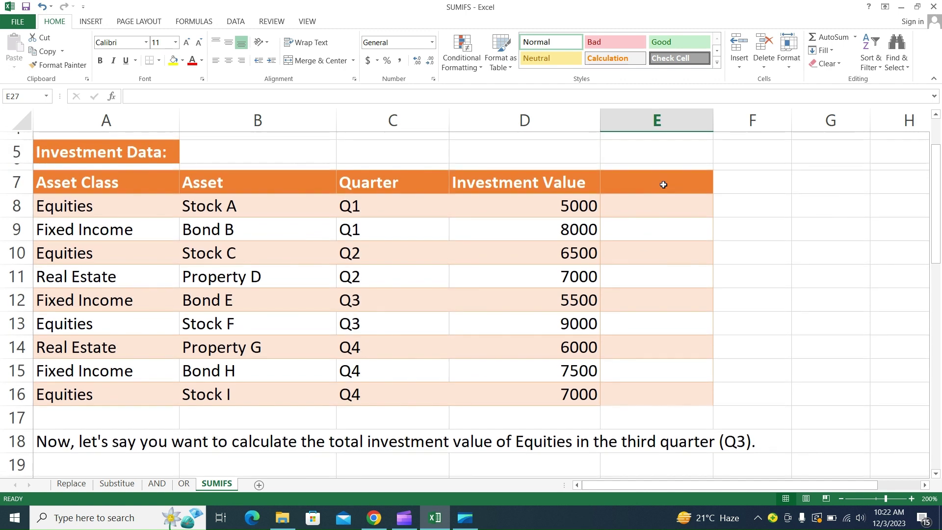
left_click(636, 207)
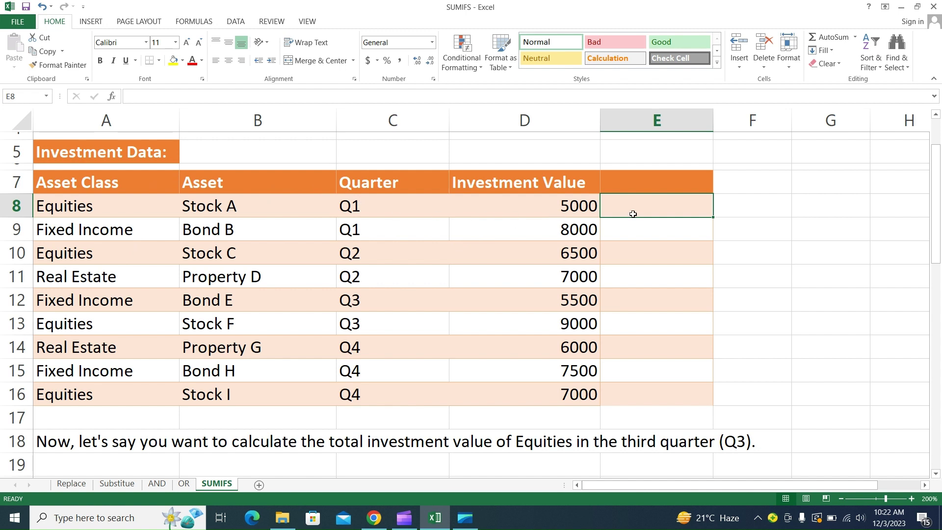
type("=sumifs")
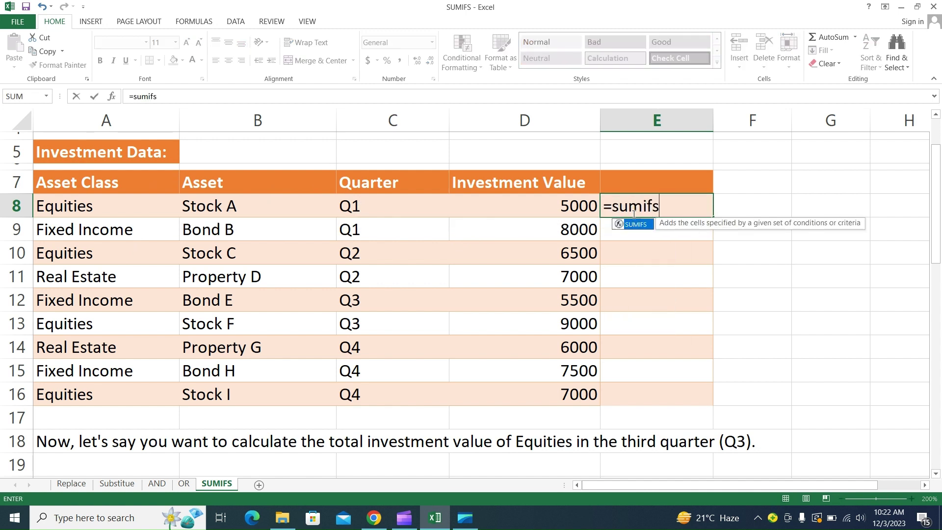
key("Tab")
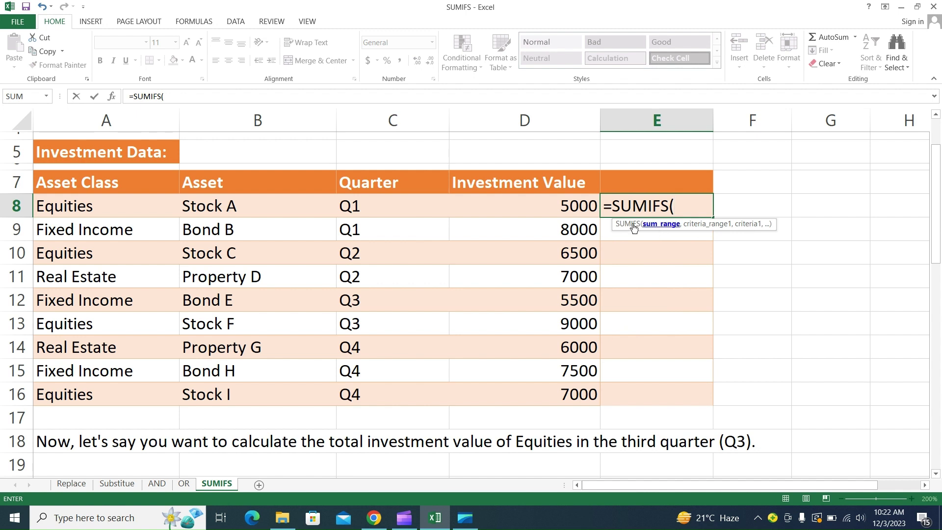
left_click_drag(569, 209, 564, 389)
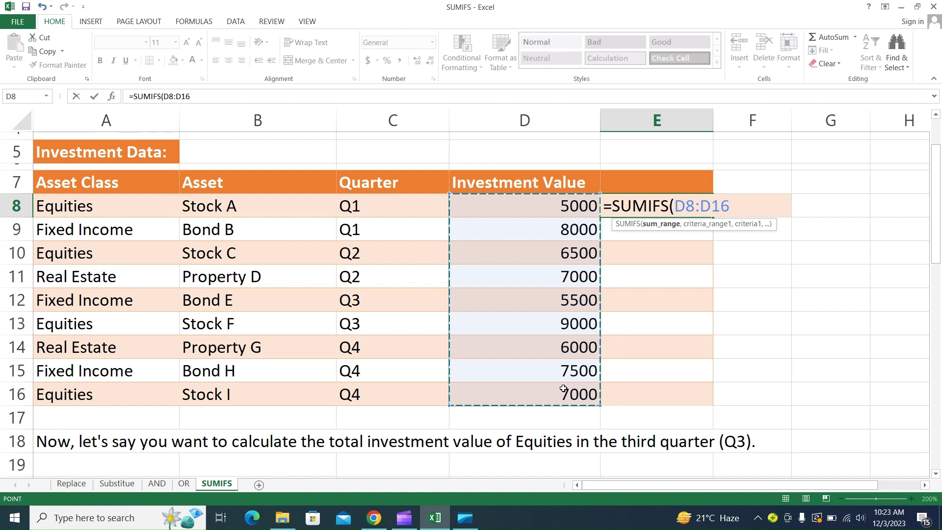
type(",")
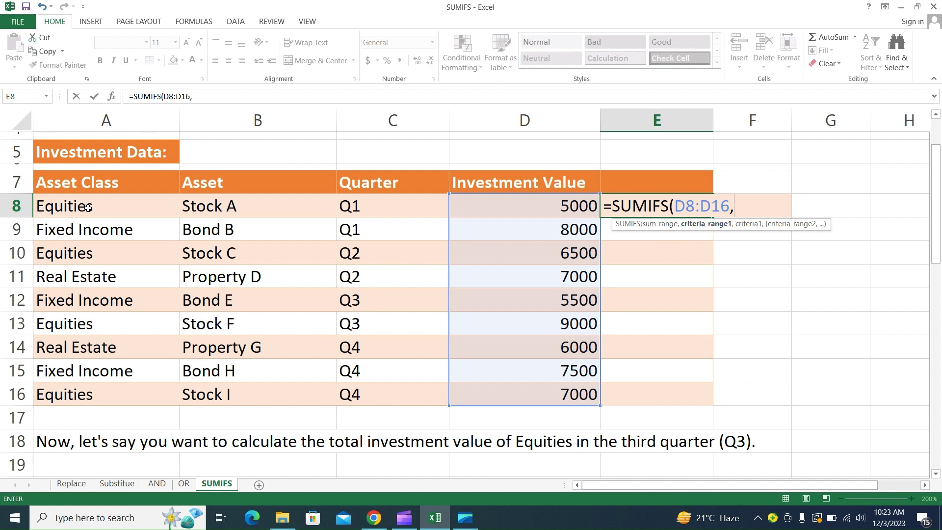
Add A8:A16 as the formula's first criteria range with the criterion "Equities"
left_click_drag(88, 208, 99, 399)
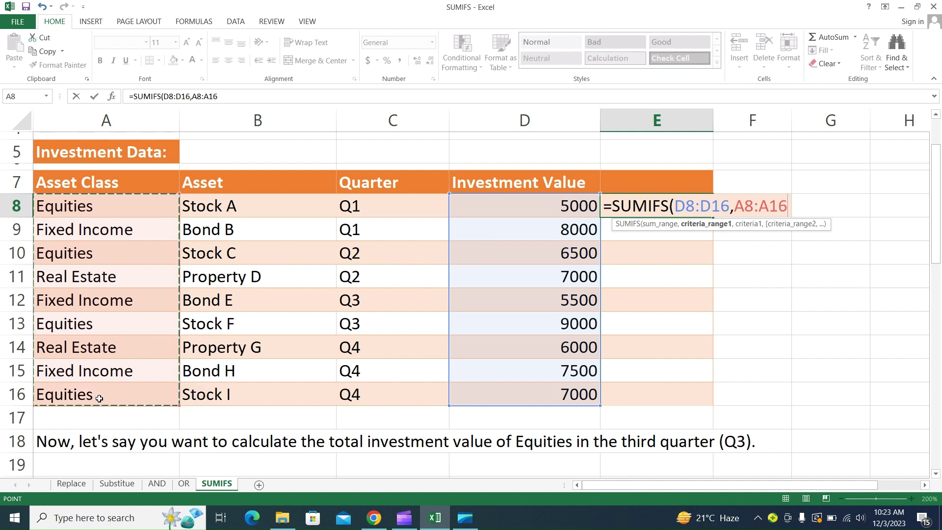
type(",")
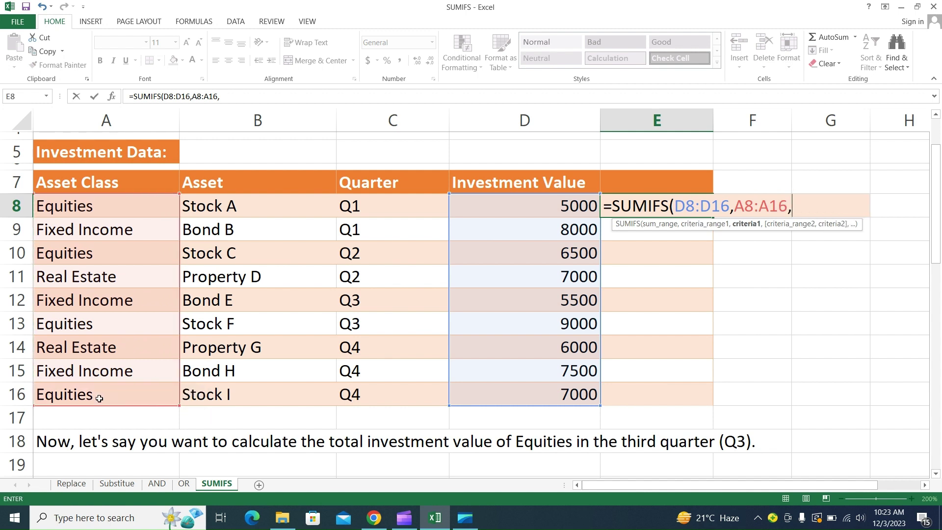
type("\"")
type("Equities")
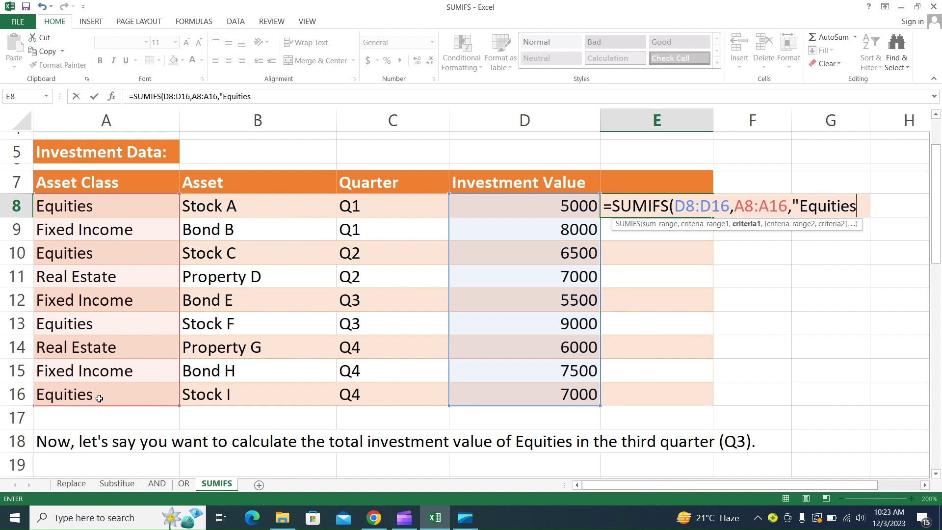
type("\",")
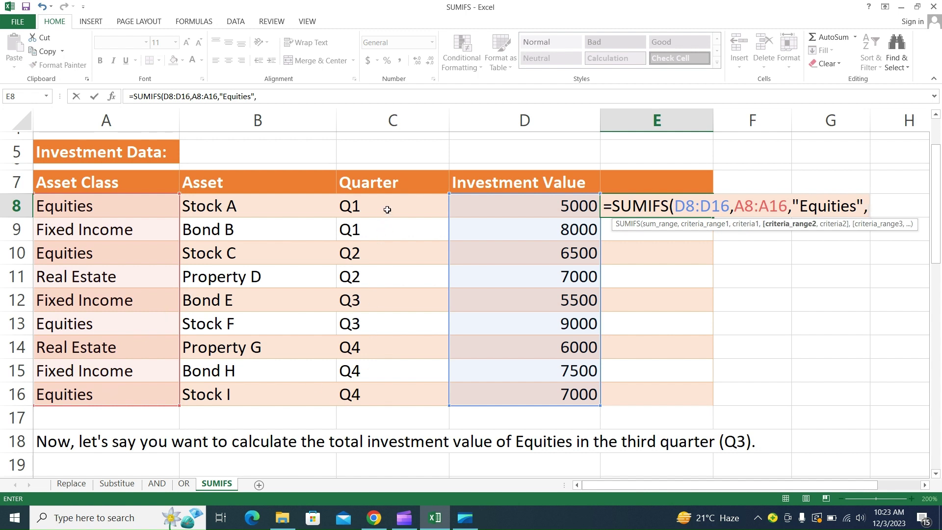
Add C8:C16 as the second criteria range with the criterion "Q3", complete the formula and compare its result with D13
left_click_drag(389, 205, 408, 391)
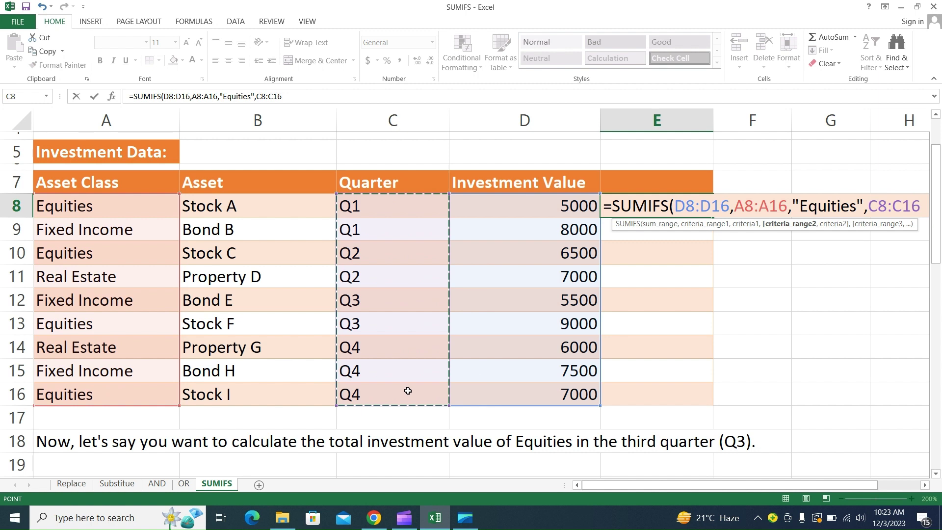
type(",\"")
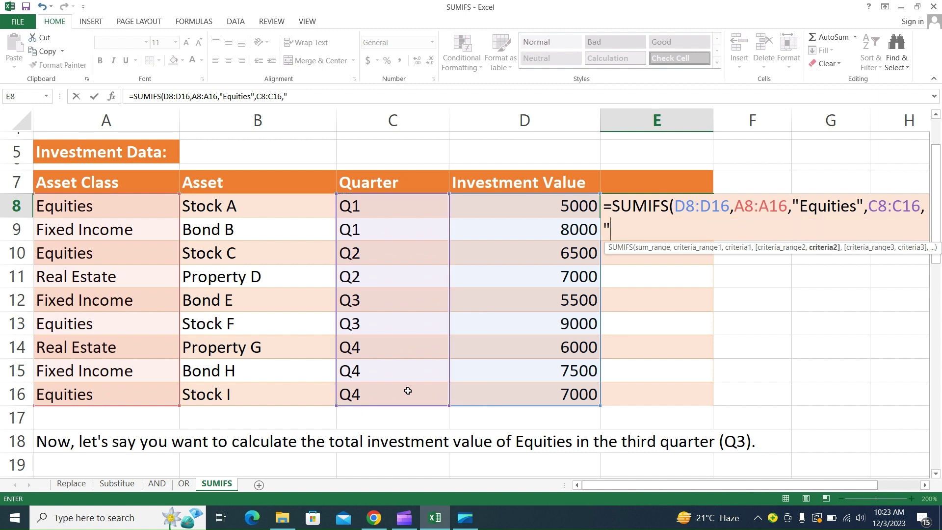
type("Q3\")")
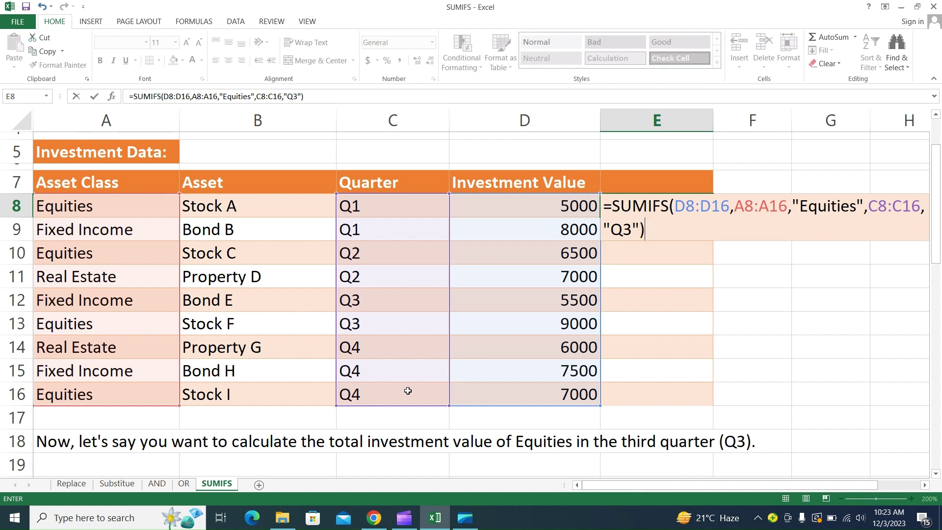
key("Return")
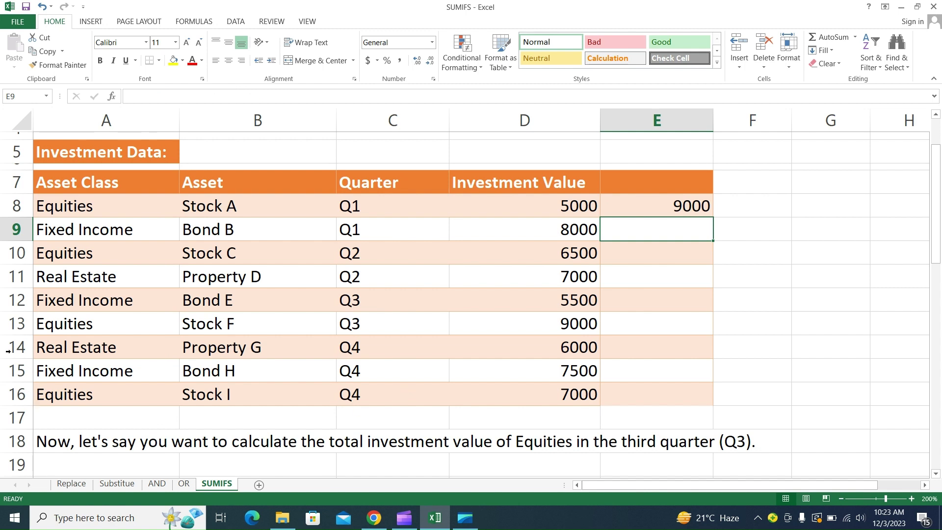
left_click(544, 324)
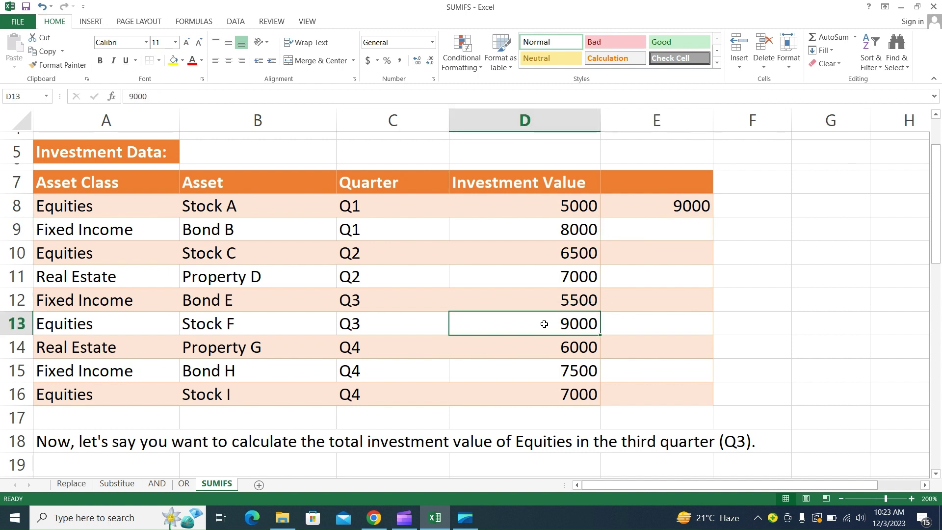
left_click(660, 197)
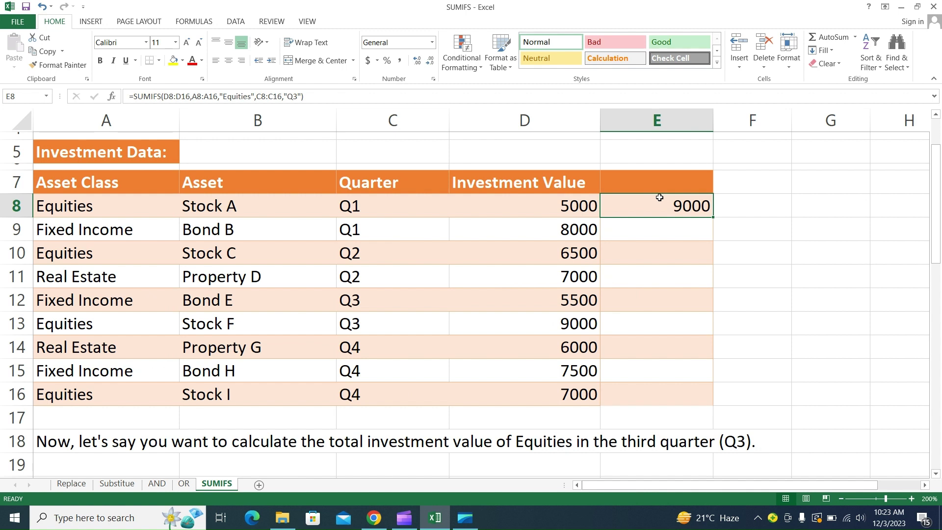
Enter the labels "Asset Class" in F8 and "Quarter" in F9 beside the investment table
left_click(749, 191)
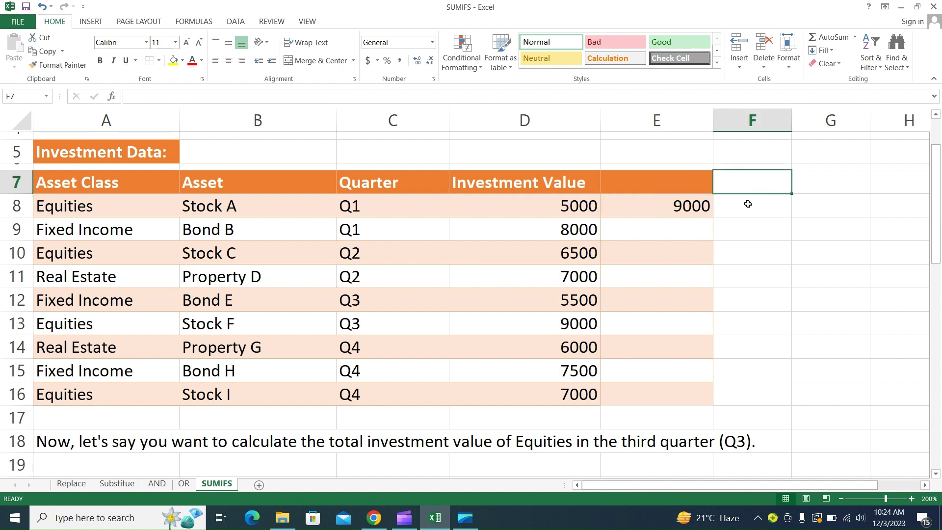
left_click(748, 206)
type("Asset")
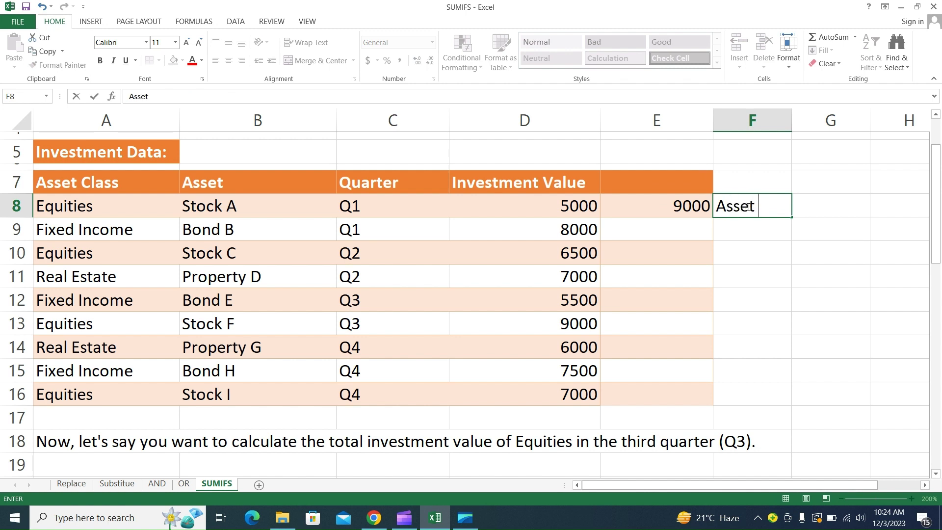
type(" Calc")
key("BackSpace")
key("BackSpace")
key("BackSpace")
type("lass")
key("Return")
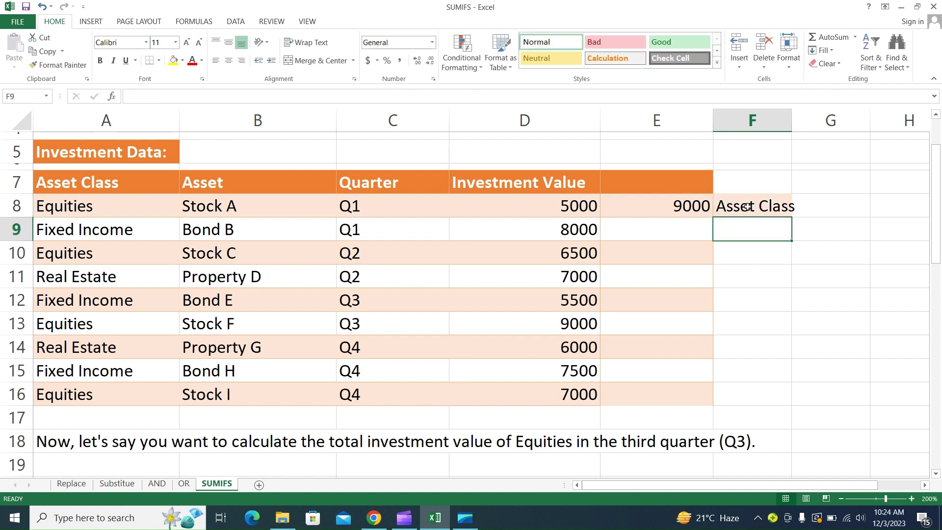
type("Quarter")
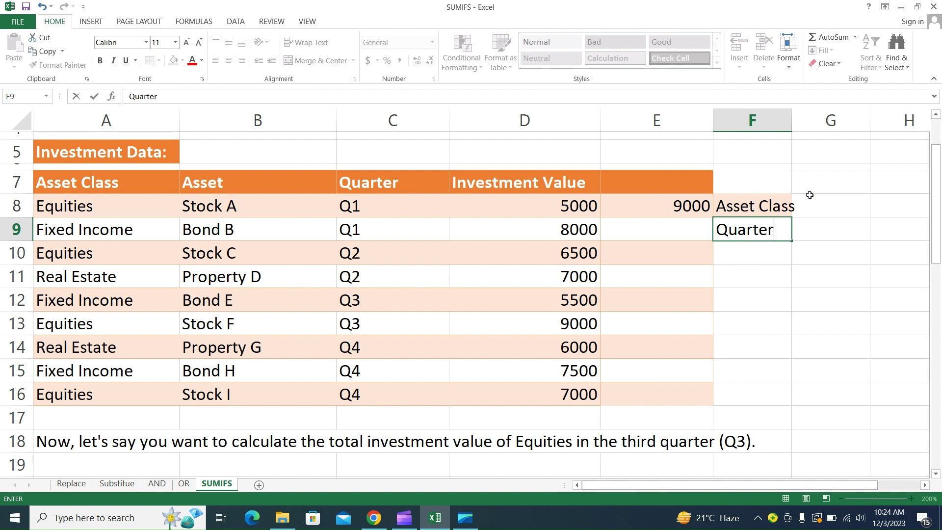
left_click(829, 205)
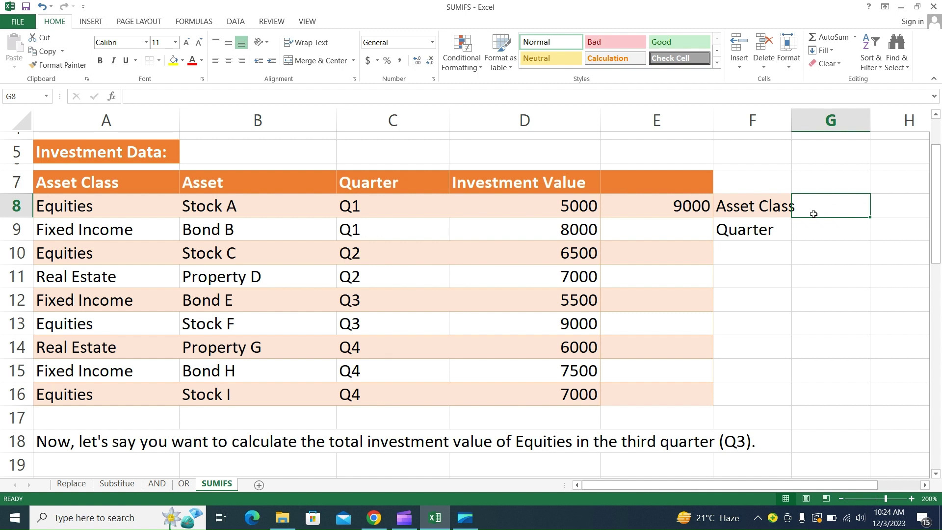
Clear the SUMIFS formula from cell E8
left_click(685, 214)
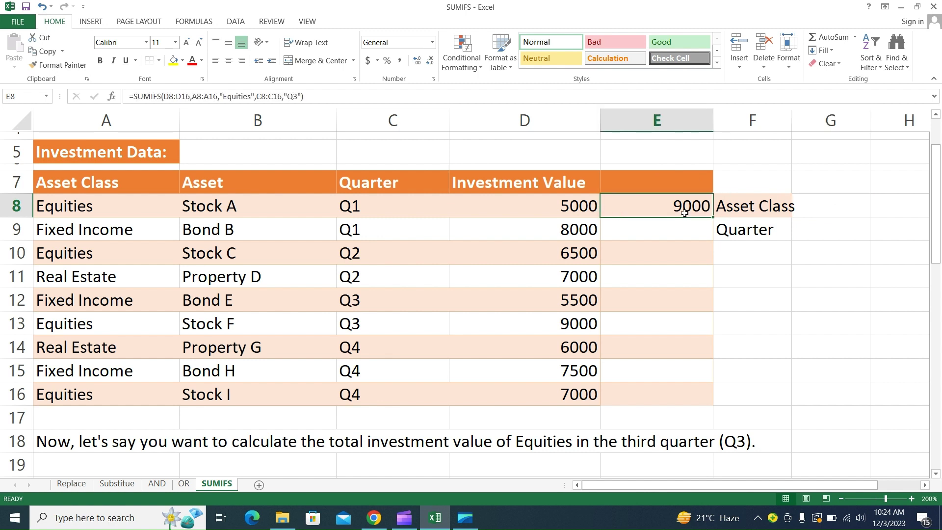
key("Delete")
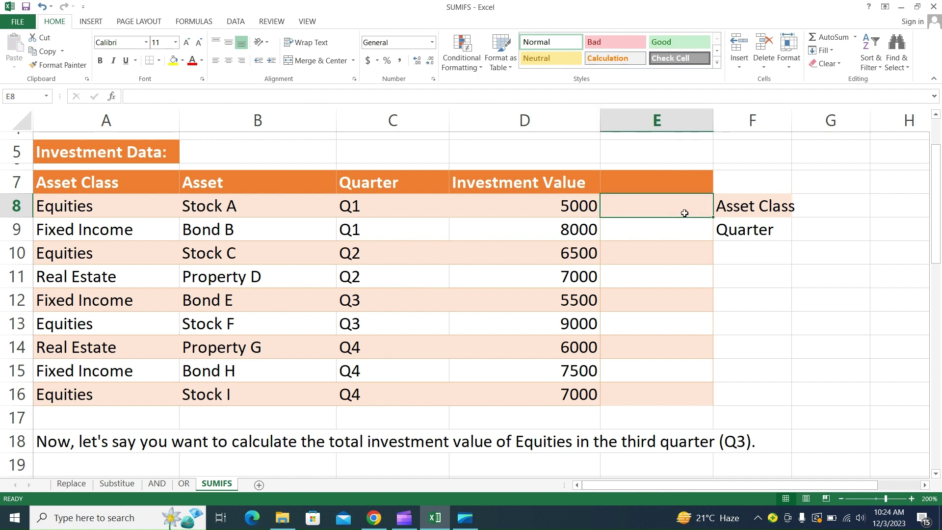
type("=si")
key("BackSpace")
type("u")
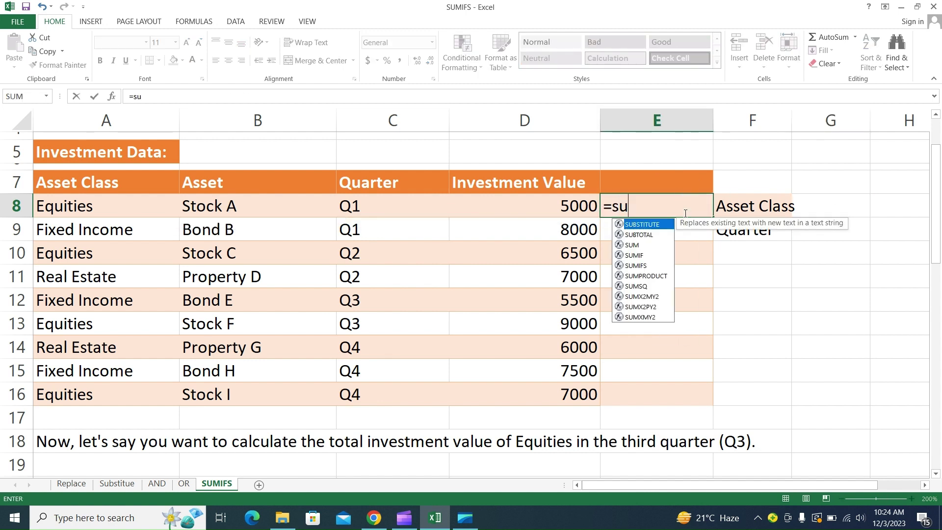
type("mi")
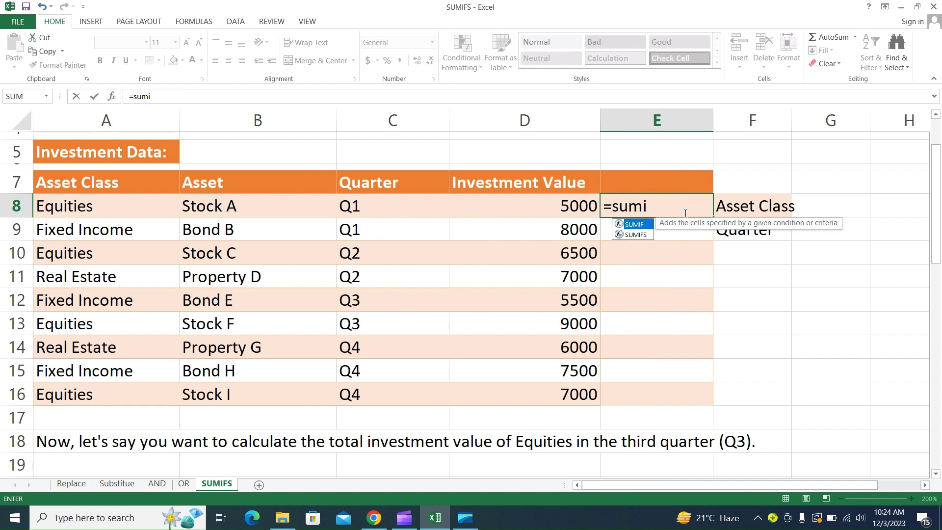
key("Down")
key("Tab")
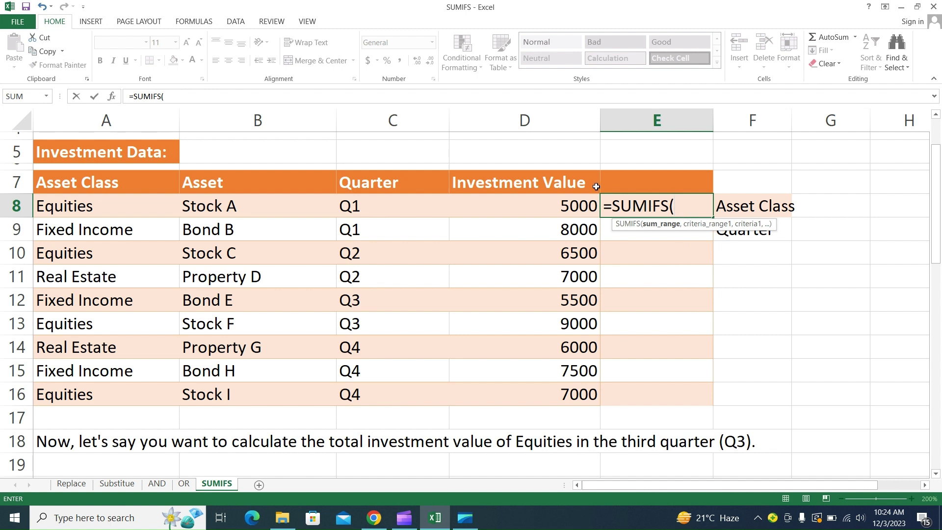
left_click_drag(580, 207, 588, 391)
type(",")
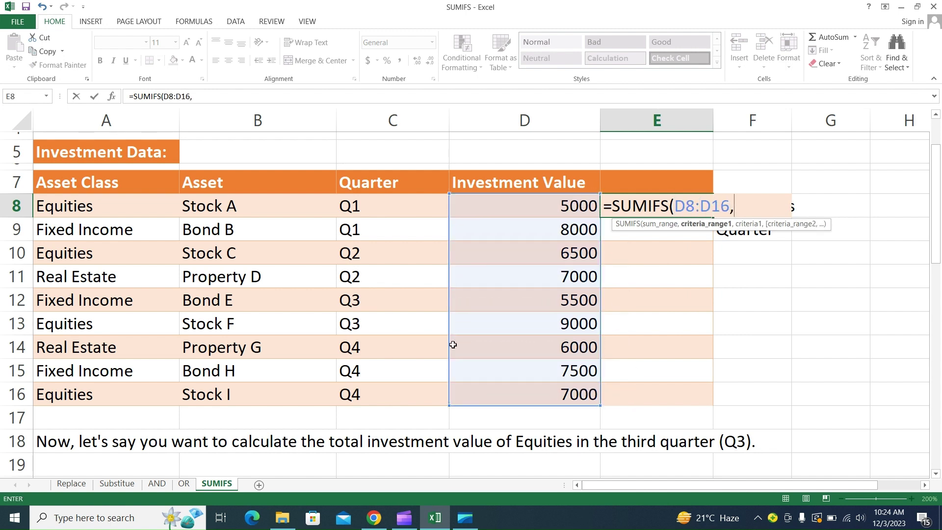
left_click(137, 205)
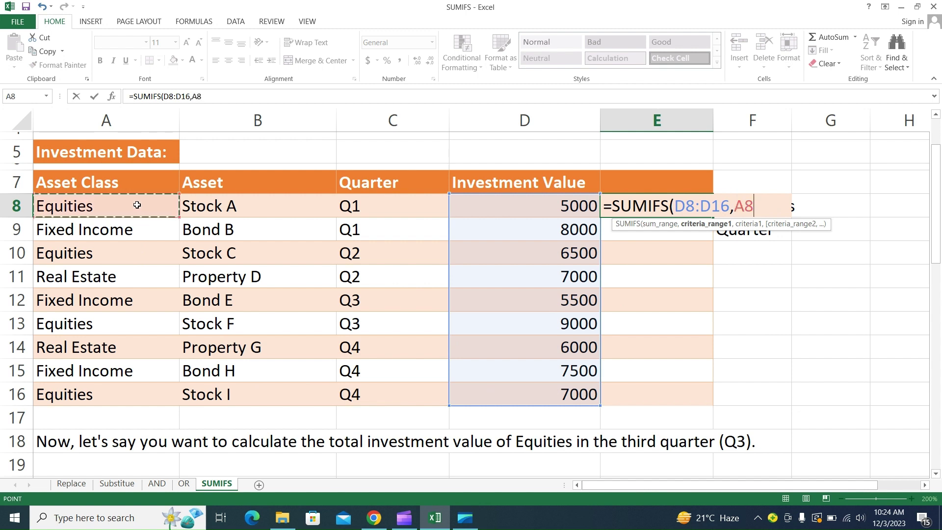
left_click_drag(137, 205, 137, 402)
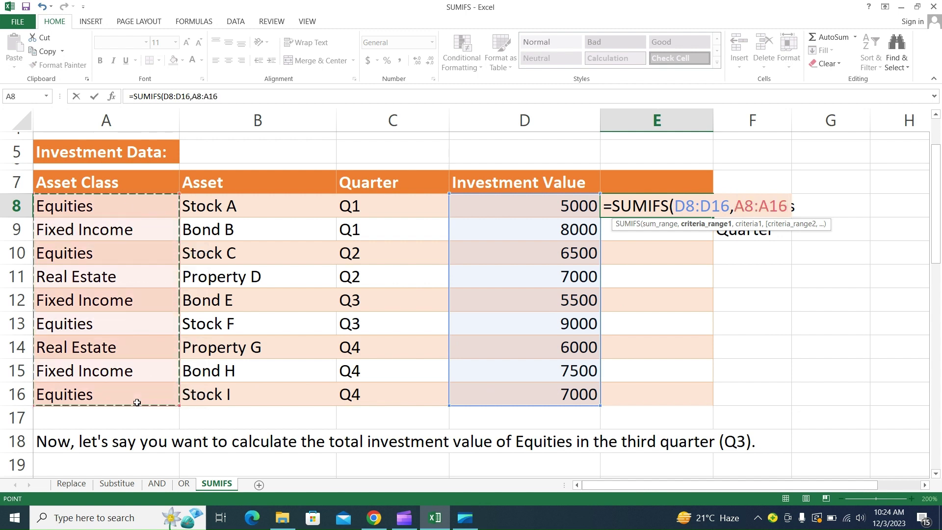
type(",")
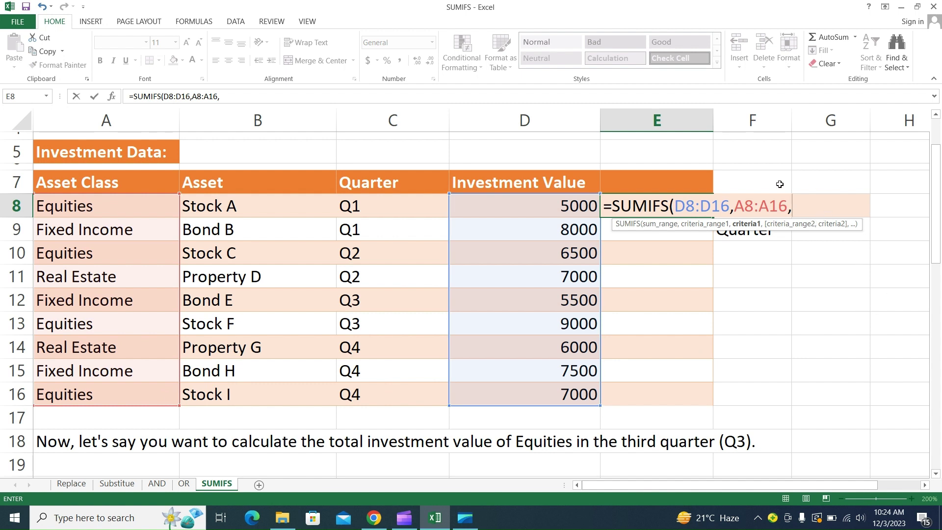
key("Right")
key("Left")
left_click(764, 274)
key("Escape")
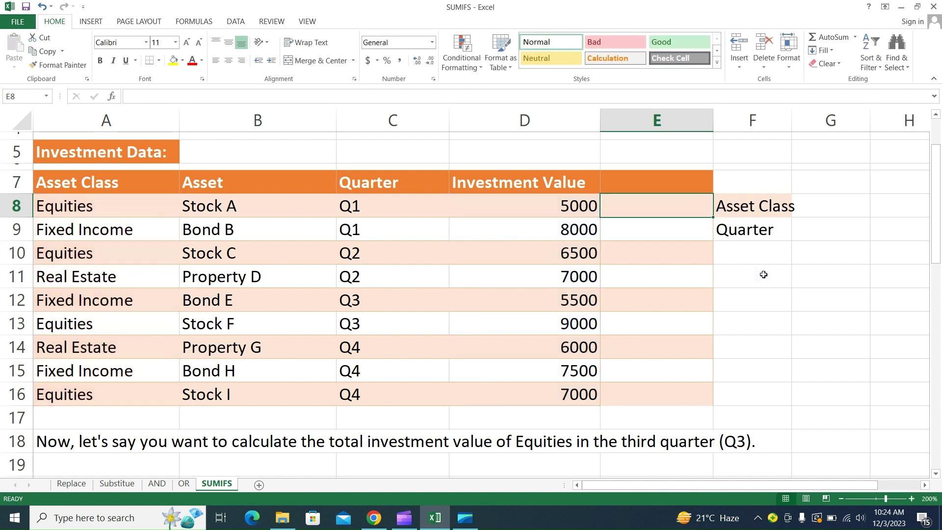
Move the Asset Class and Quarter labels from F8:F9 down to F14:F15
left_click(762, 201)
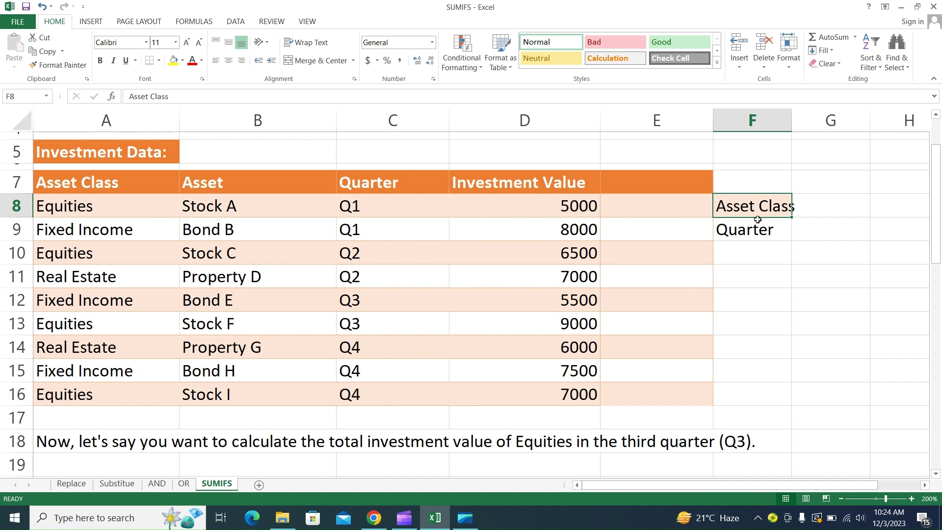
left_click_drag(756, 216, 758, 224)
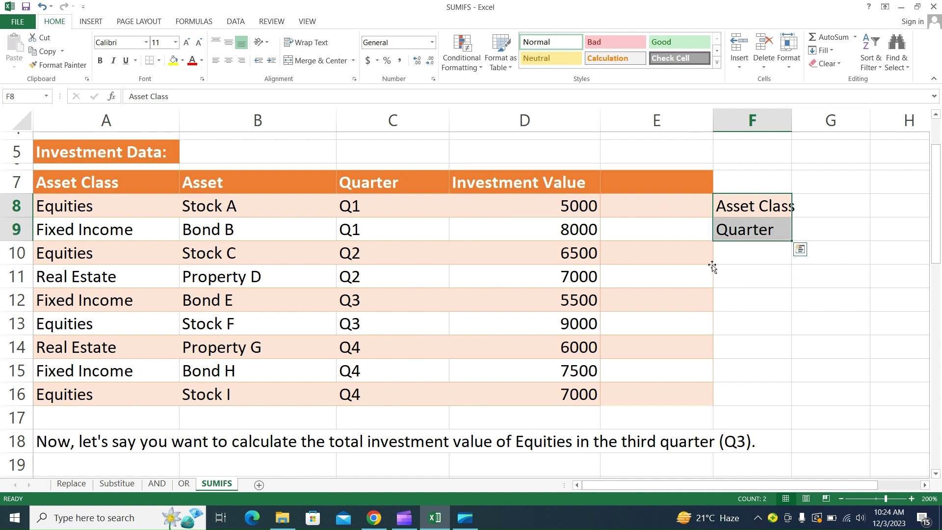
left_click_drag(759, 241, 758, 370)
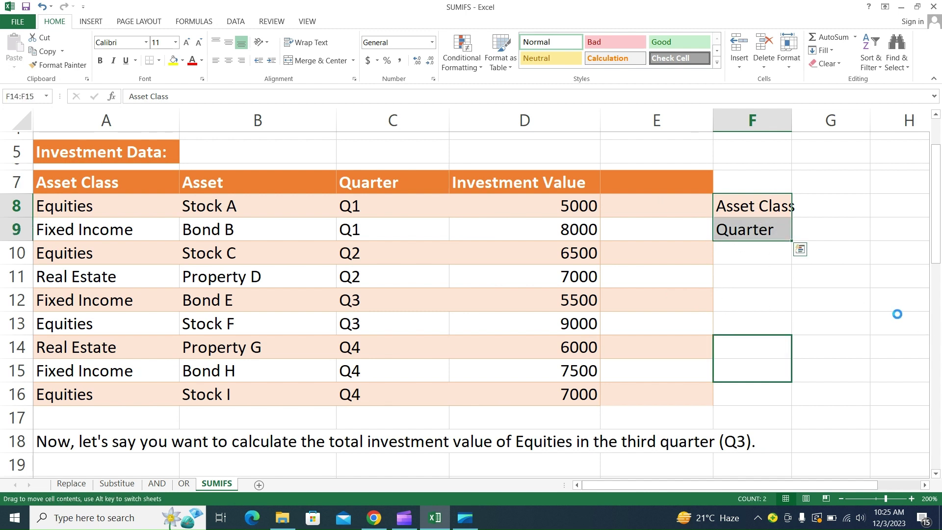
Start a SUMIFS formula in E8 with the investment values D8:D16 as the sum range
left_click(603, 196)
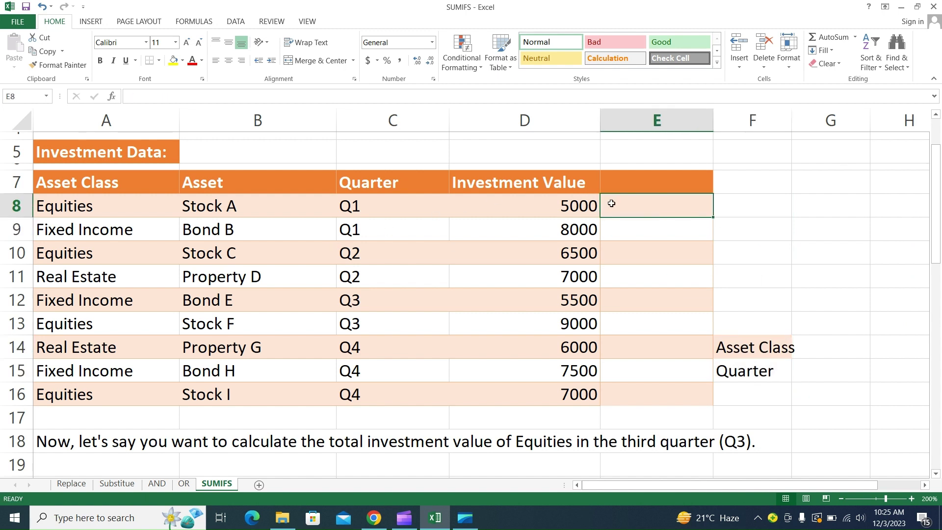
type("=sumifs")
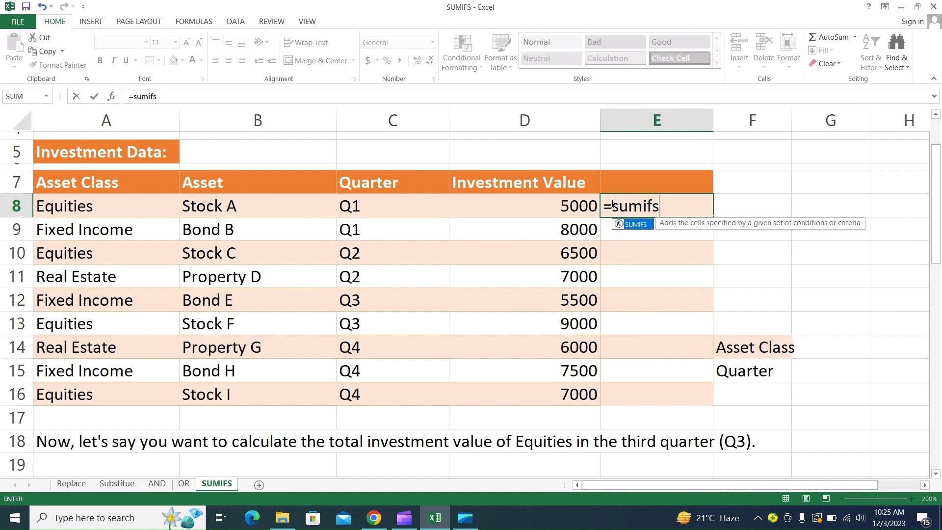
key("Tab")
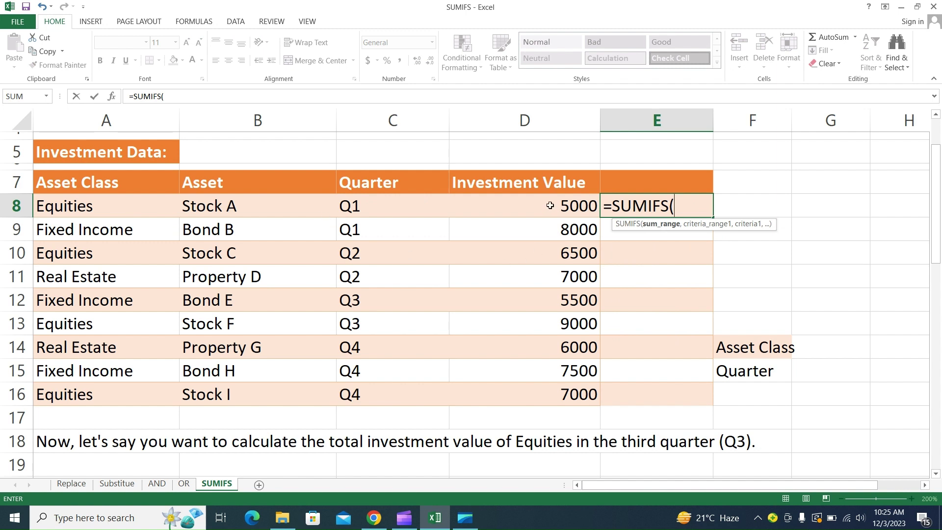
left_click_drag(551, 204, 578, 388)
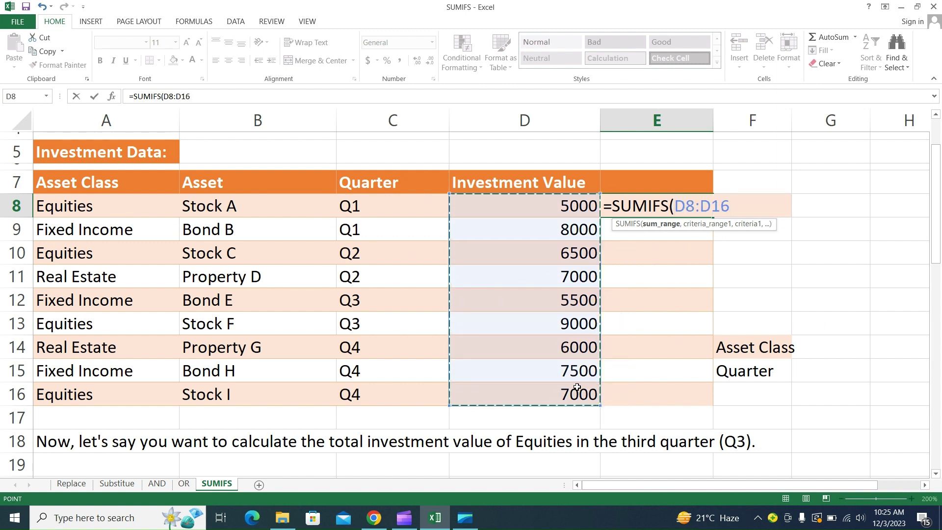
type(",")
Add A8:A16 as the first criteria range, with cell G14 as its criterion
left_click_drag(102, 212, 118, 393)
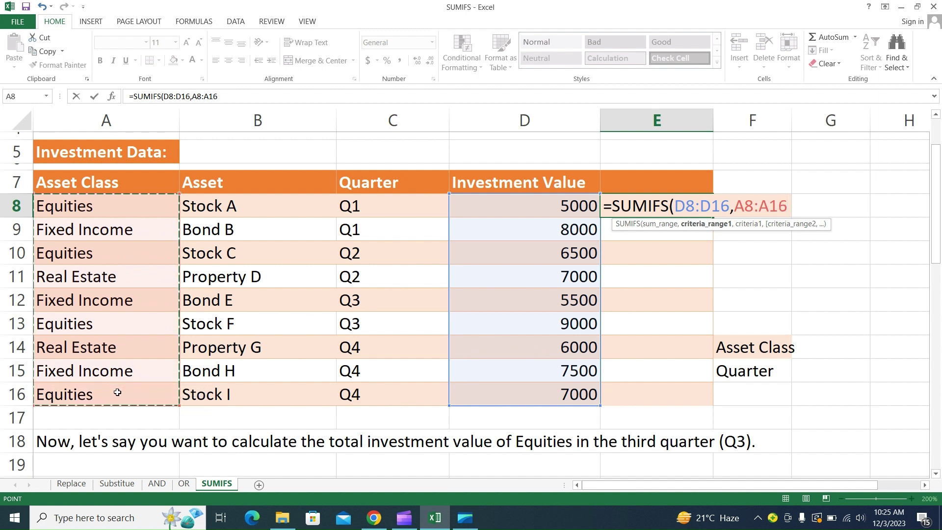
type(",")
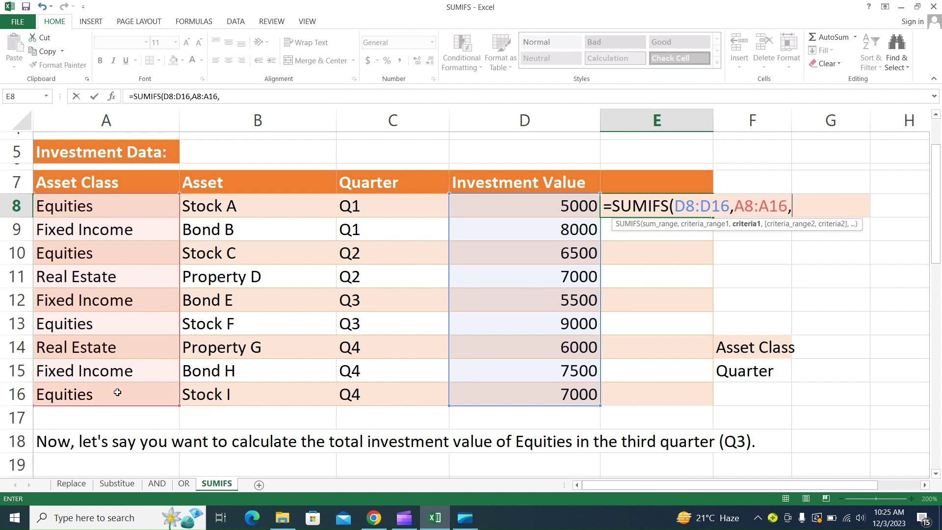
left_click(842, 345)
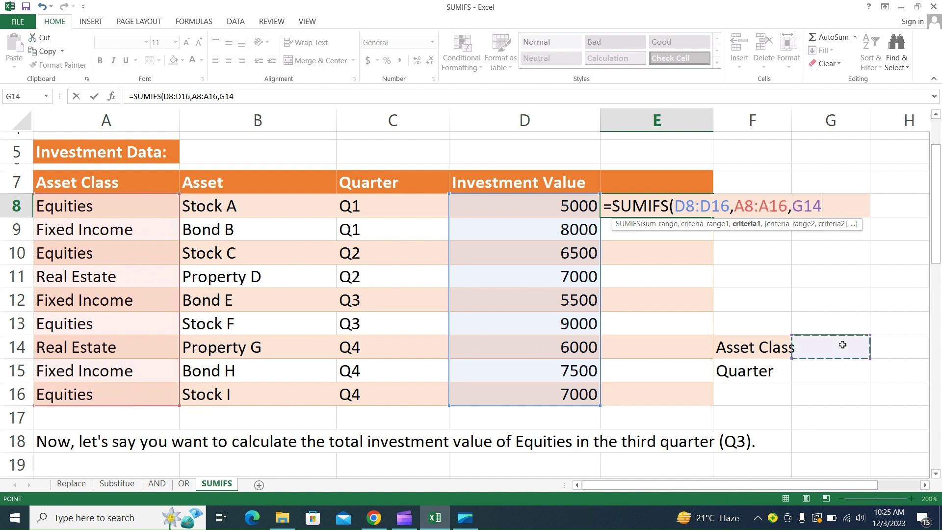
type(",")
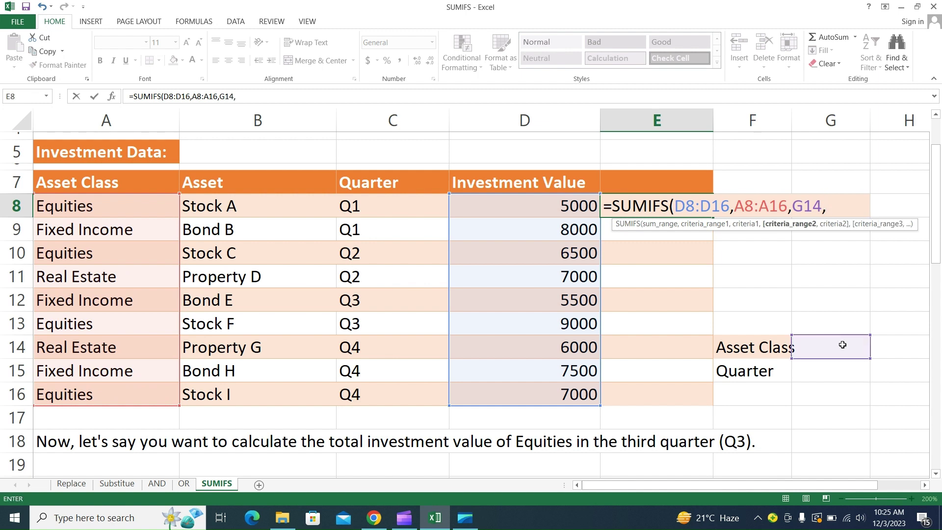
Add C8:C16 as the second criteria range with cell G15 as its criterion, and complete the formula
left_click_drag(375, 206, 393, 391)
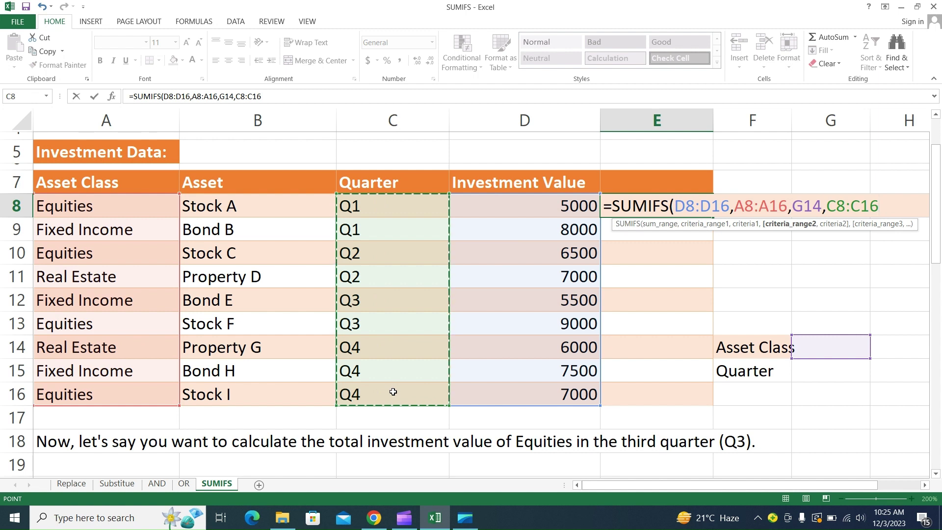
type(",")
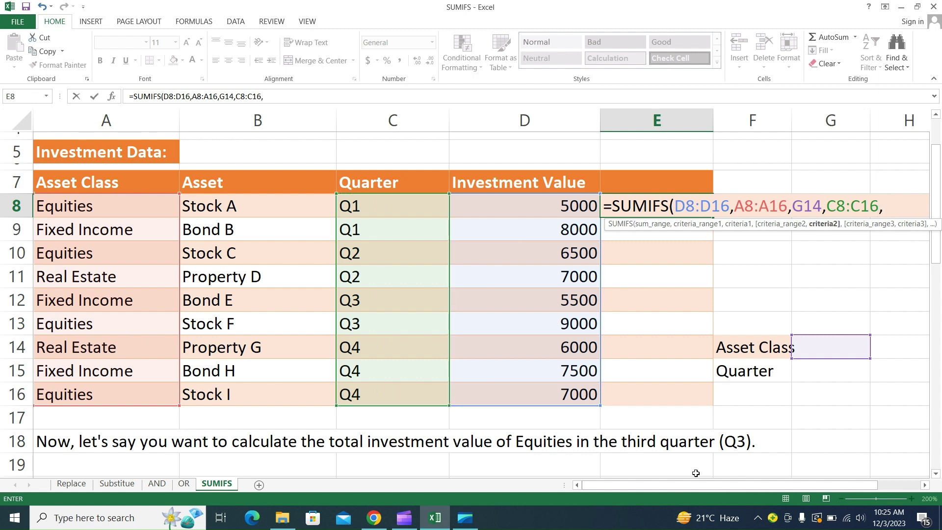
left_click(845, 368)
type(")")
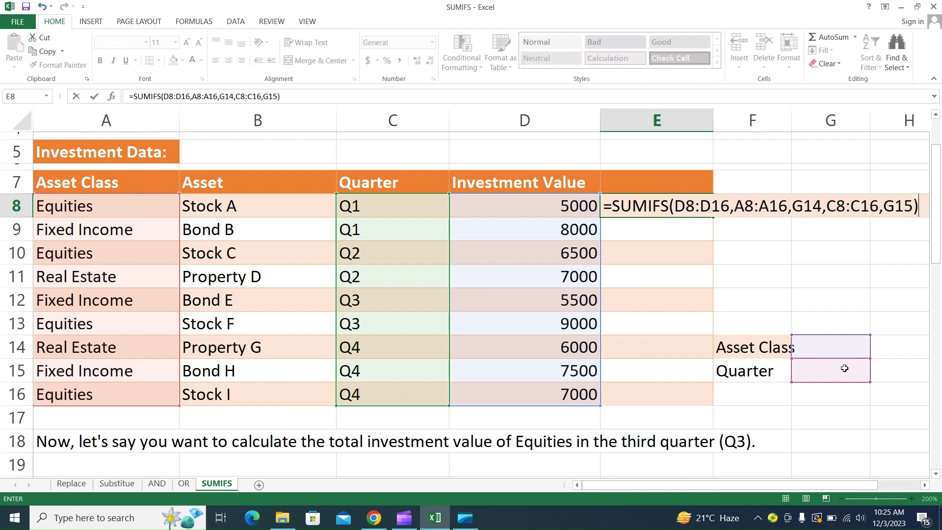
key("Return")
Fill the criteria cells by reference: G14 with =A8 for Equities and G15 with =C13 for Q3
left_click(844, 346)
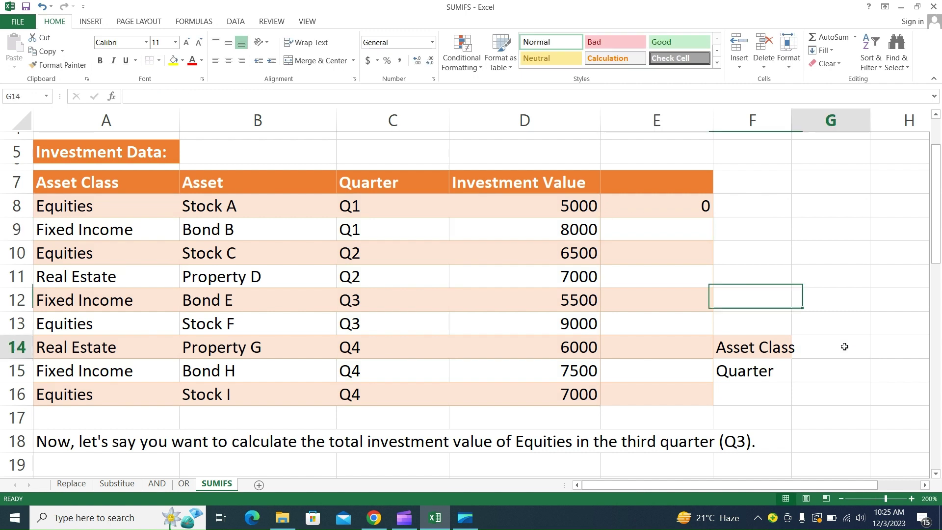
type("=")
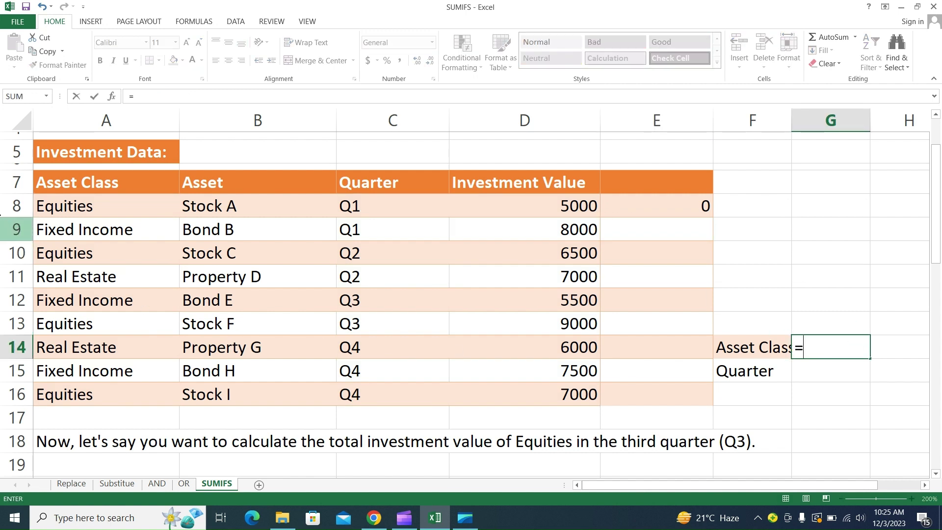
left_click(79, 200)
key("Return")
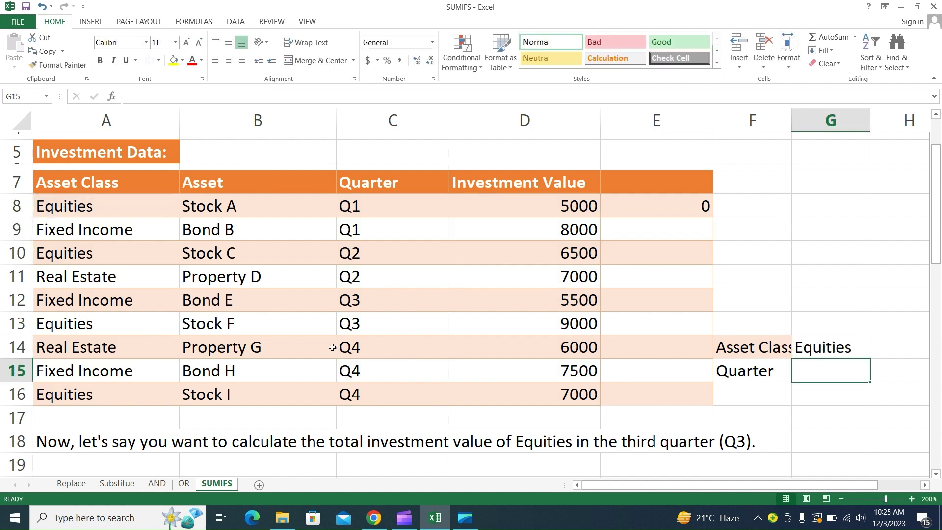
type("=")
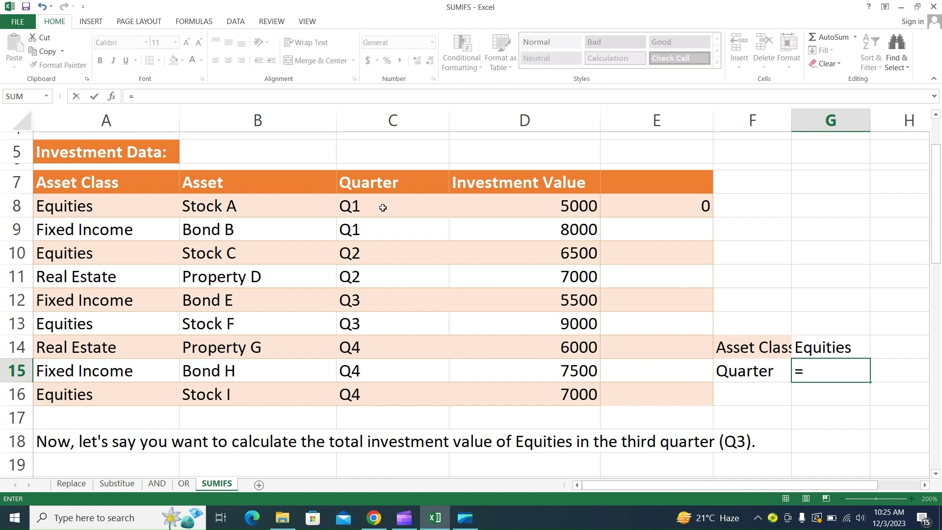
left_click(402, 317)
key("Return")
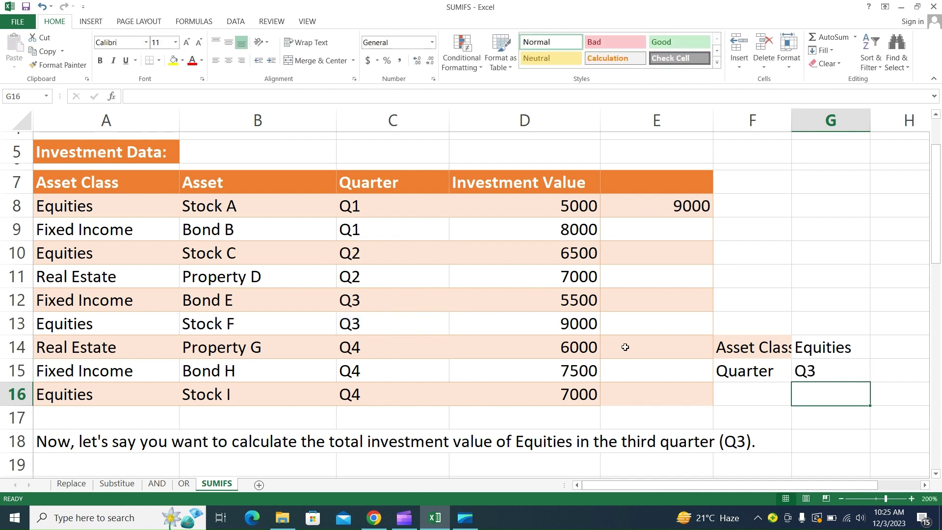
Change the criteria to Real Estate and Q1 by linking G14 to A11 and G15 to C8
left_click(858, 346)
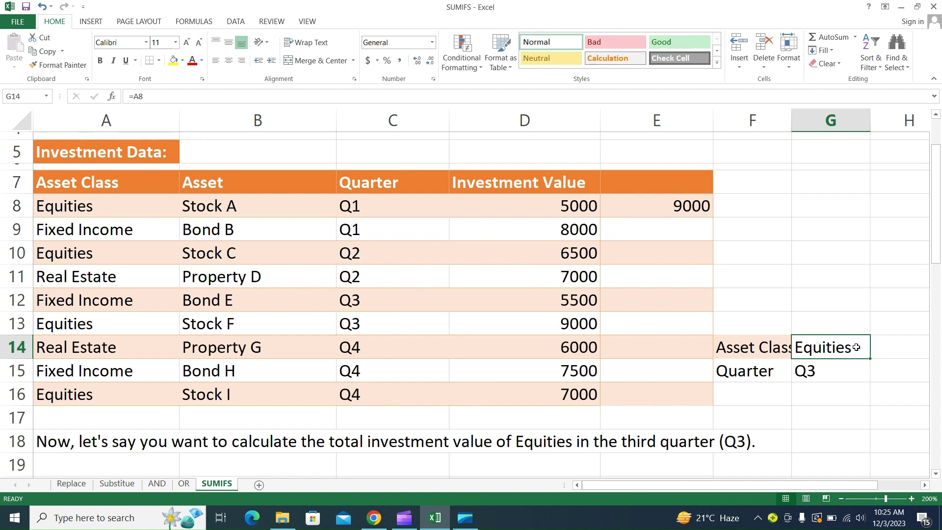
type("=")
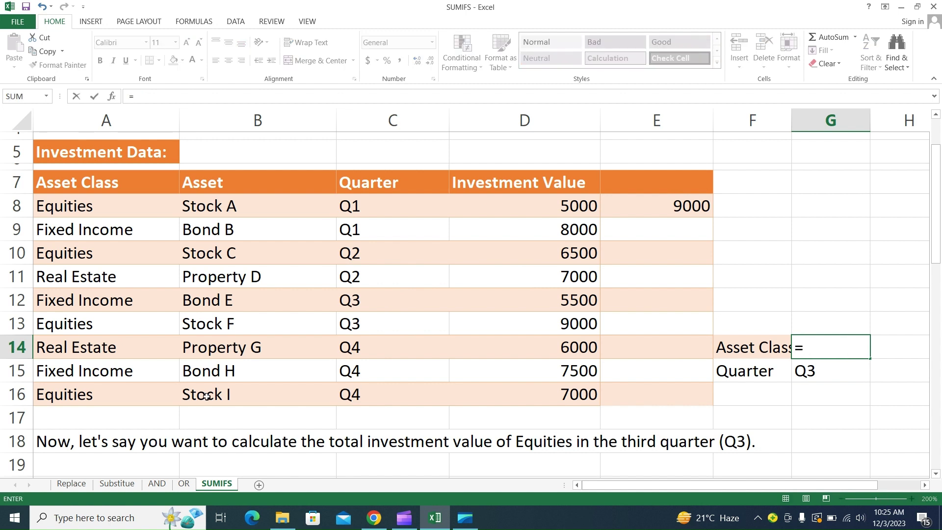
left_click(65, 277)
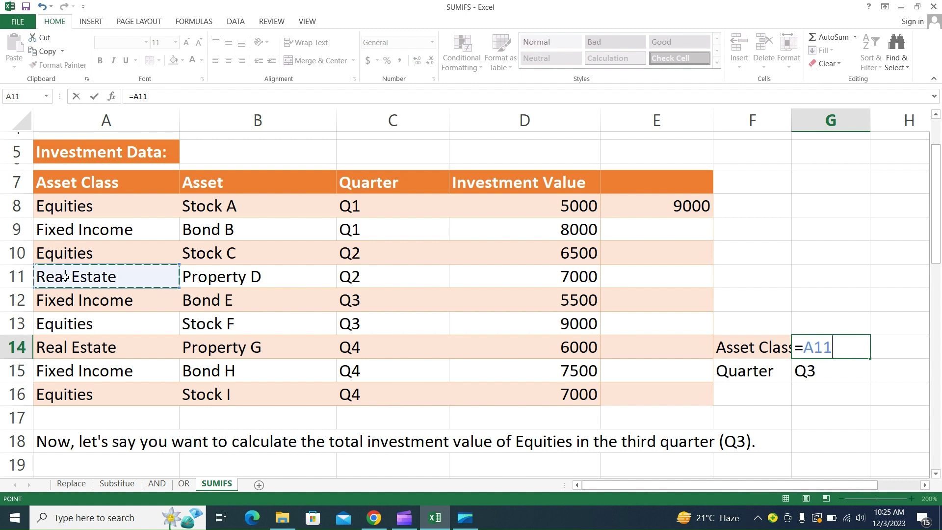
key("Return")
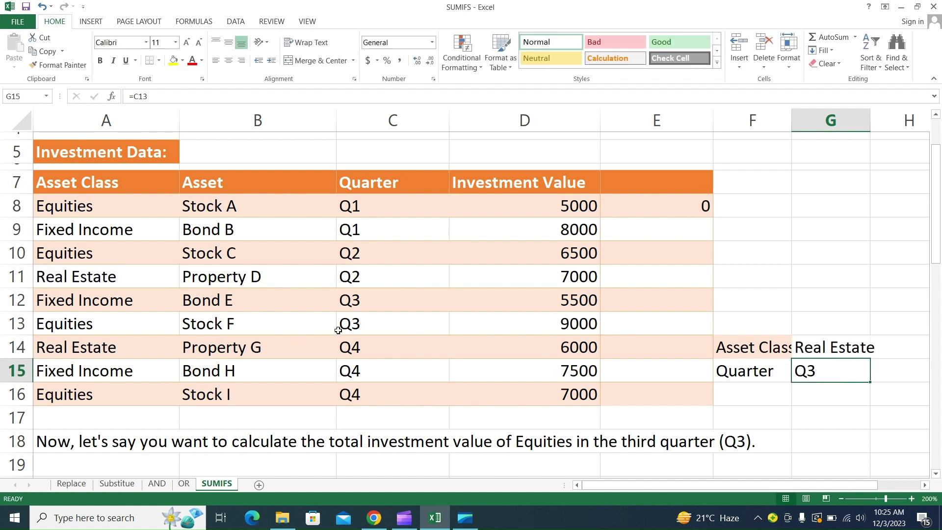
type("=")
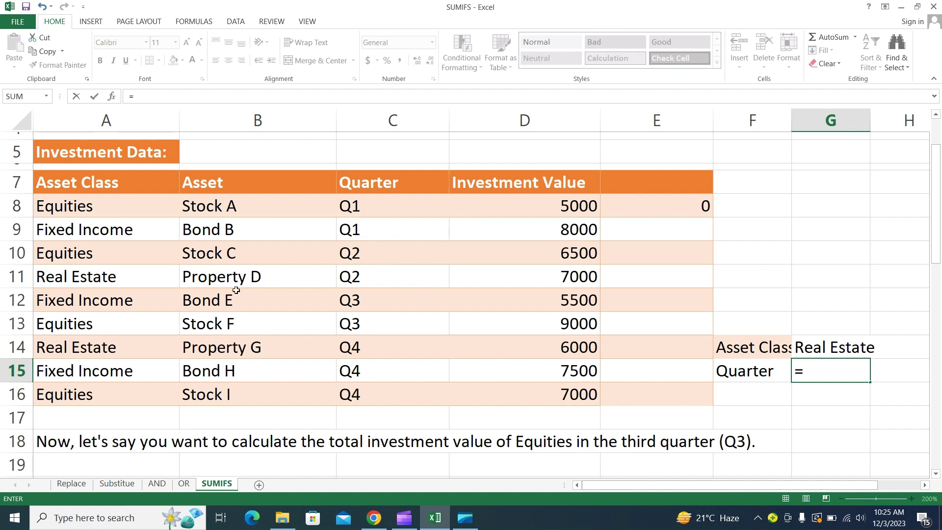
left_click(349, 210)
key("Return")
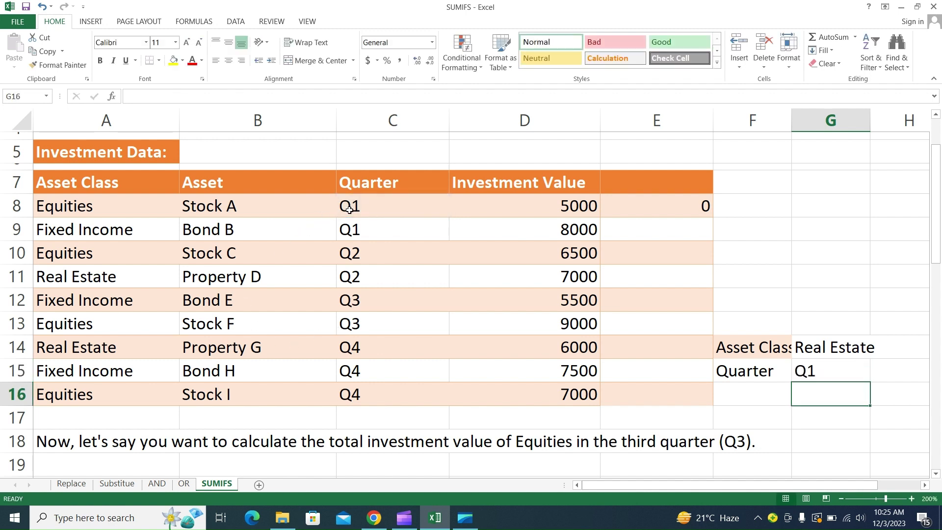
Replace the Quarter criterion in G15 with the text Q2
left_click(839, 370)
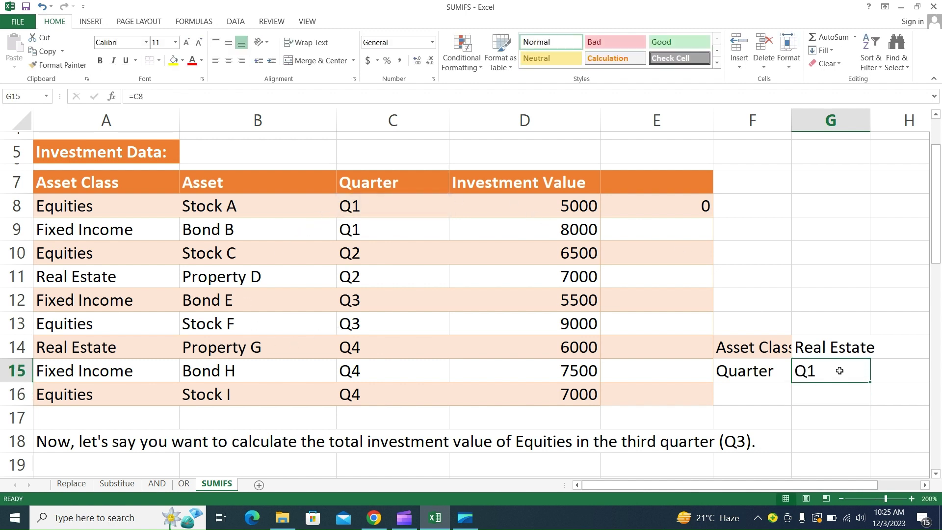
type("Q@")
key("BackSpace")
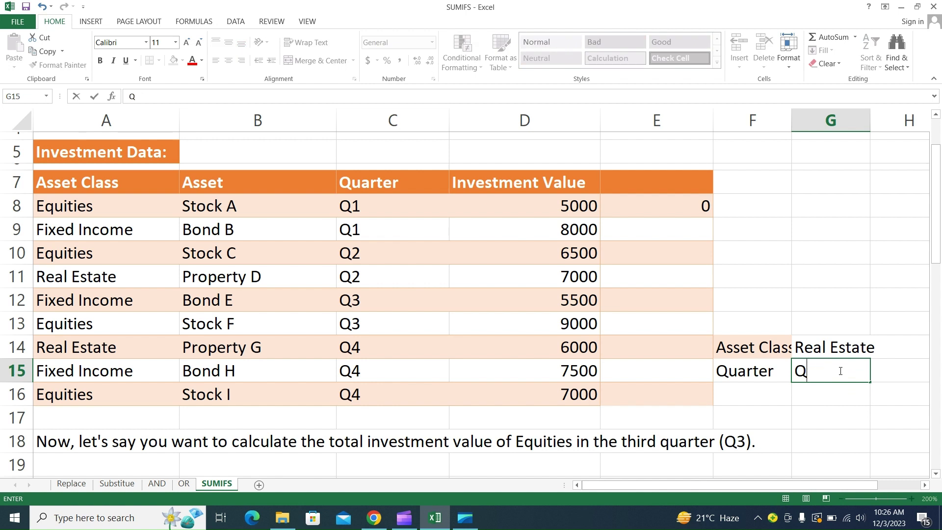
type("1")
key("BackSpace")
type("2")
key("Return")
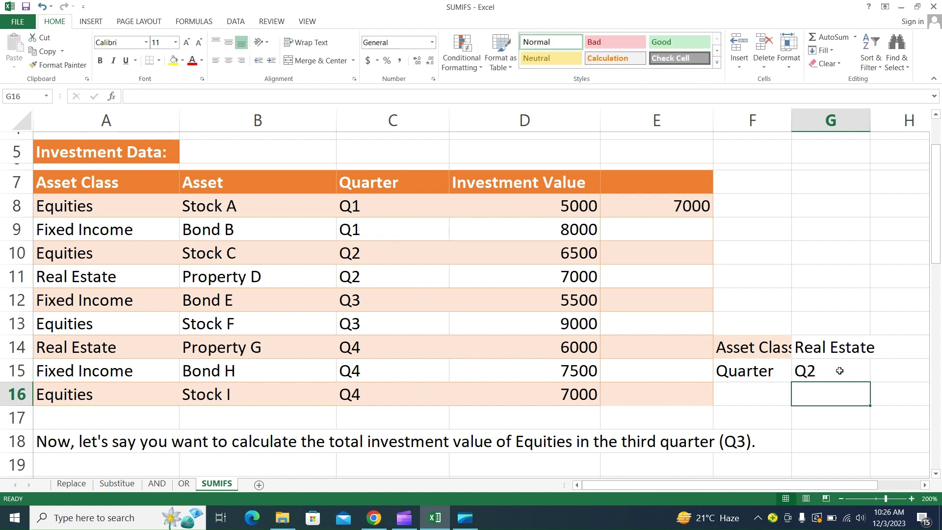
Change the criteria to Fixed Income by linking G14 to A15, and enter Q3 in G15
key("Up")
key("Up")
type("=")
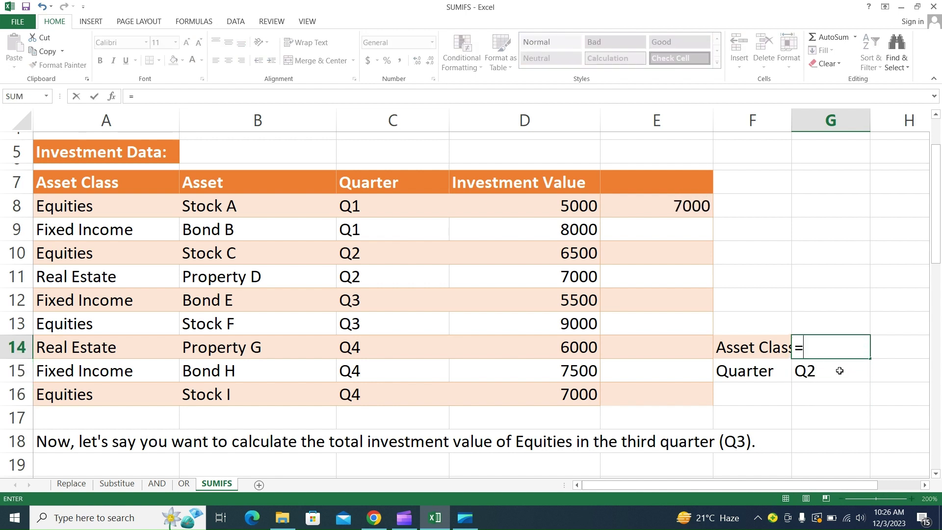
left_click(132, 367)
key("Return")
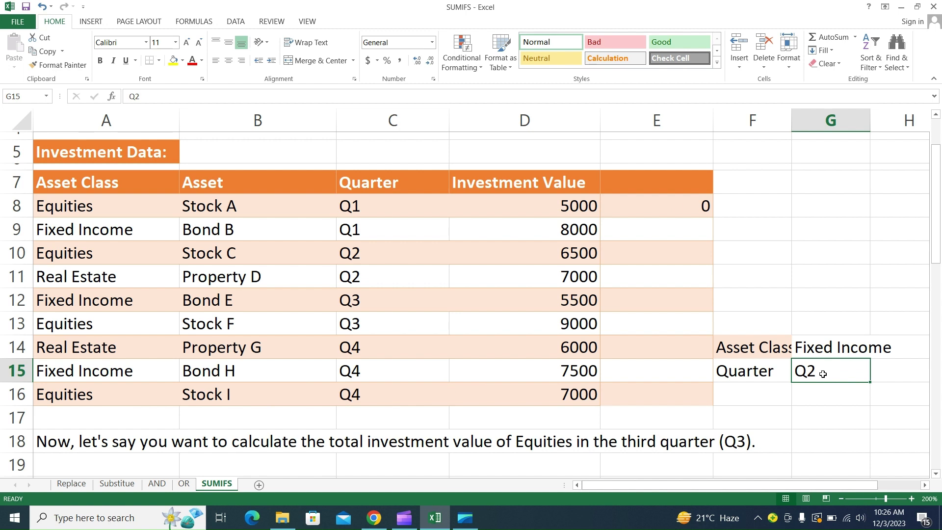
key("BackSpace")
type("Q3")
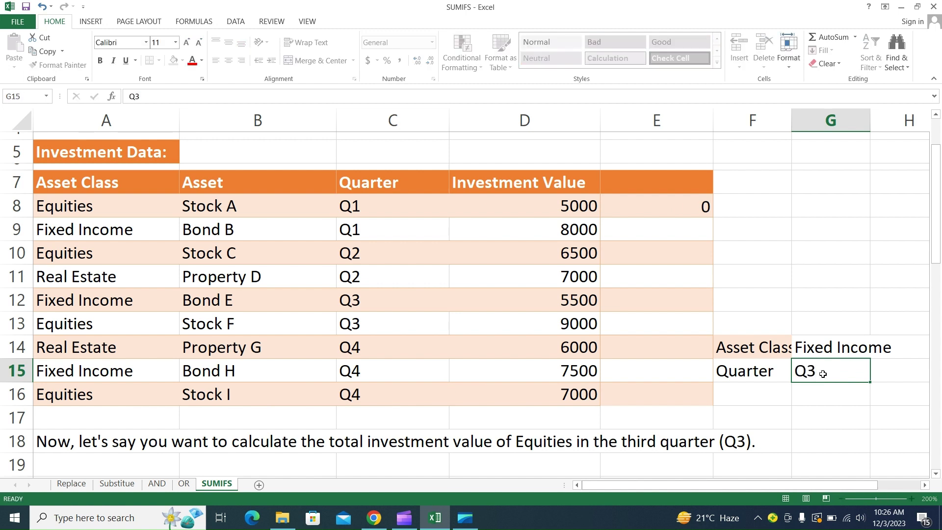
key("Return")
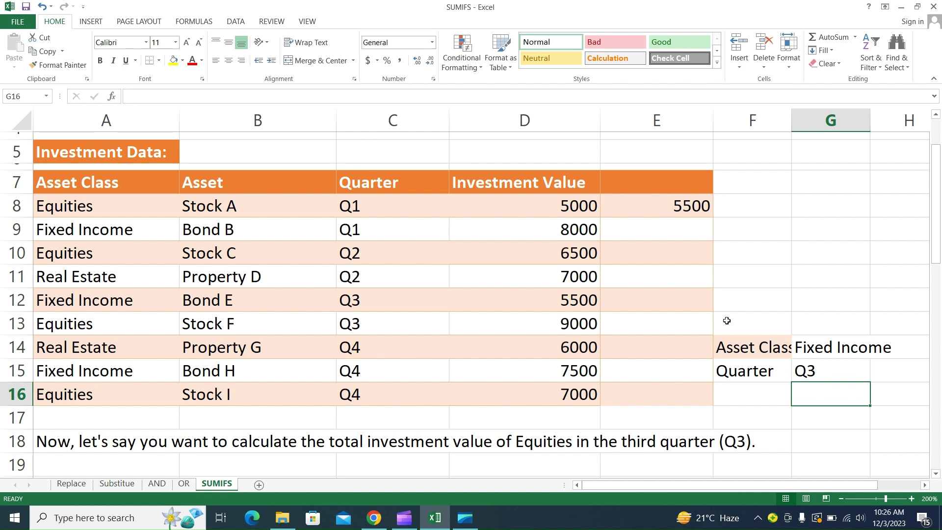
Start a SUMIFS formula in E27 of the Expense Data table, using the Expense Amount range D27:D35 as the sum range
scroll(726, 316, "up", 1)
scroll(725, 316, "down", 7)
scroll(725, 316, "down", 1)
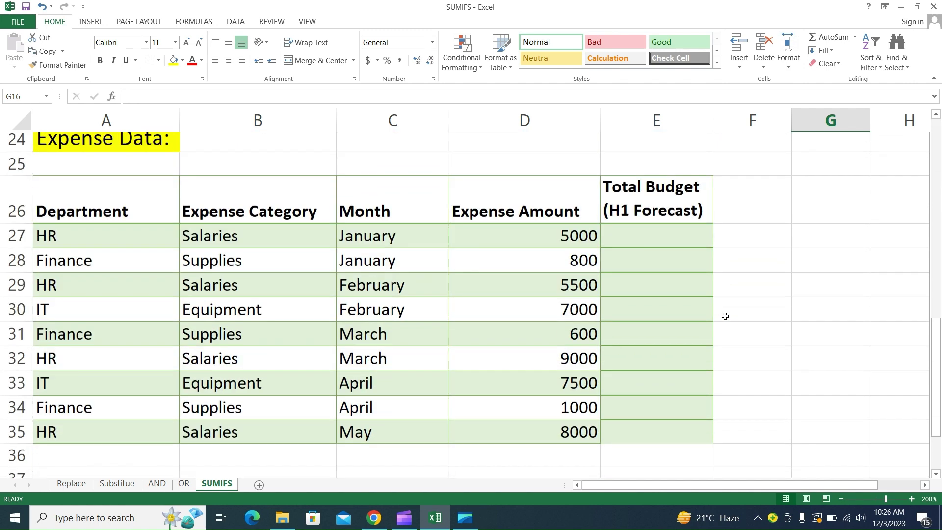
scroll(726, 316, "up", 1)
scroll(725, 316, "down", 1)
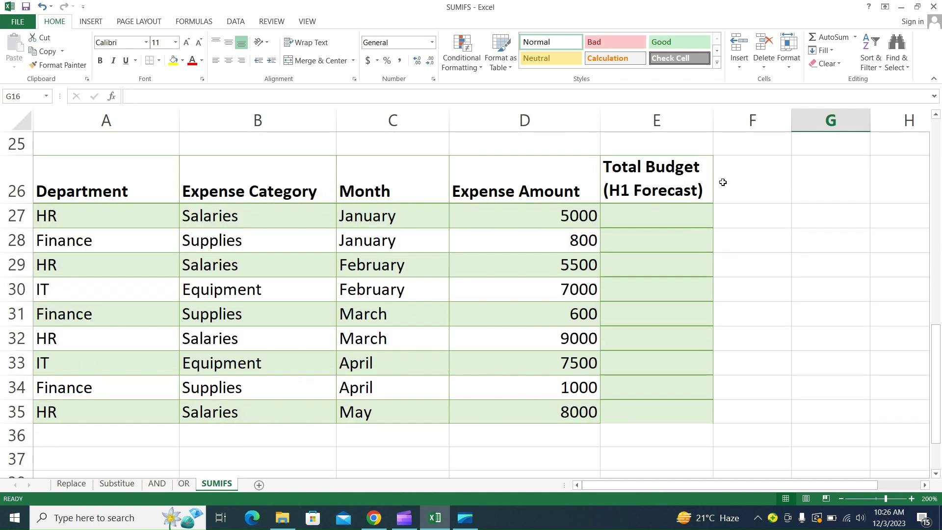
left_click(666, 219)
type("=sumi")
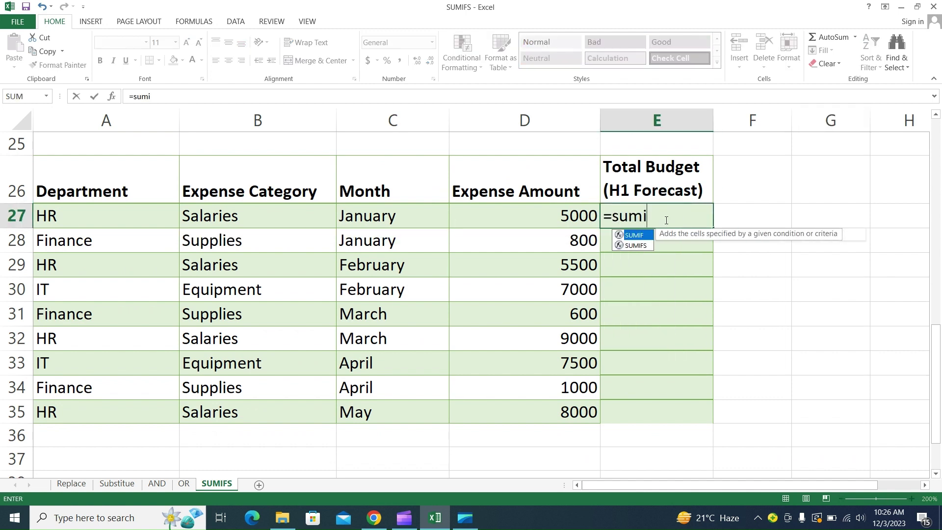
key("Down")
key("Tab")
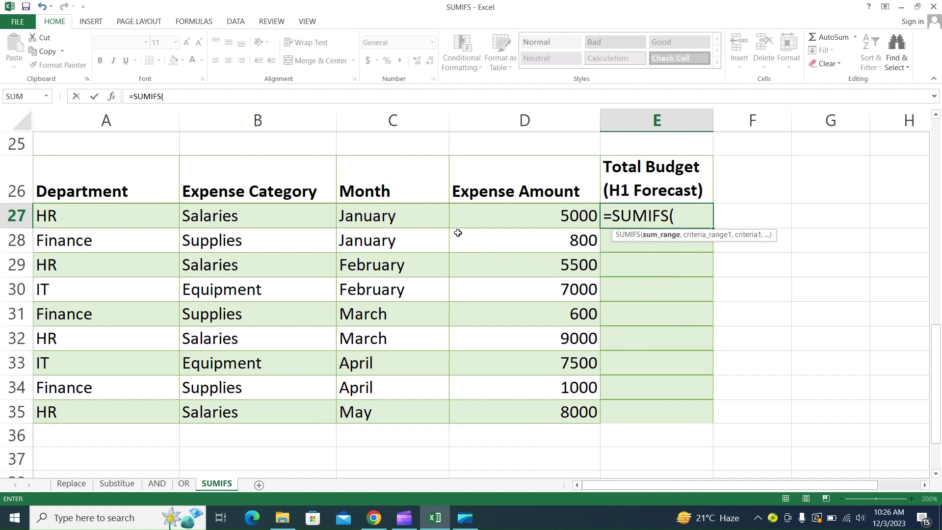
left_click_drag(524, 218, 543, 400)
type(",")
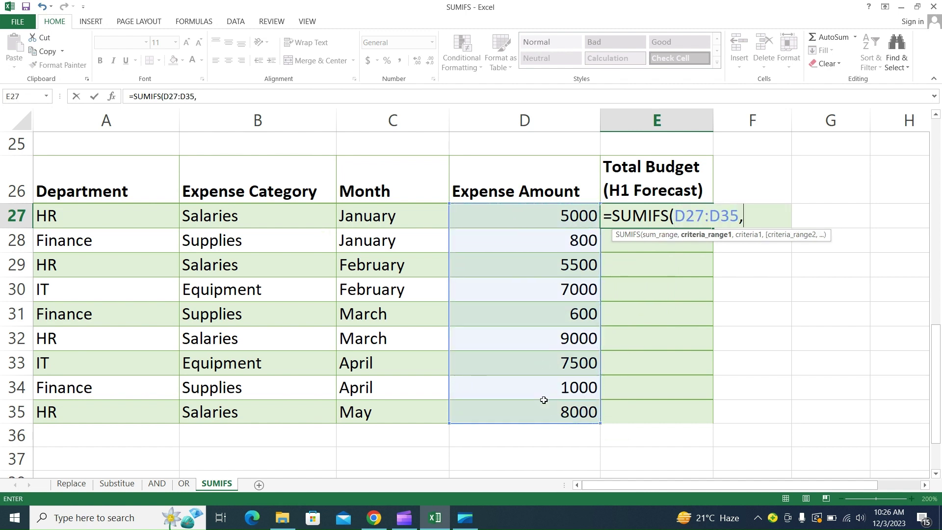
Add the Department range A27:A35 to the formula as the first criteria range, with "HR" as its criterion
left_click_drag(122, 214, 102, 401)
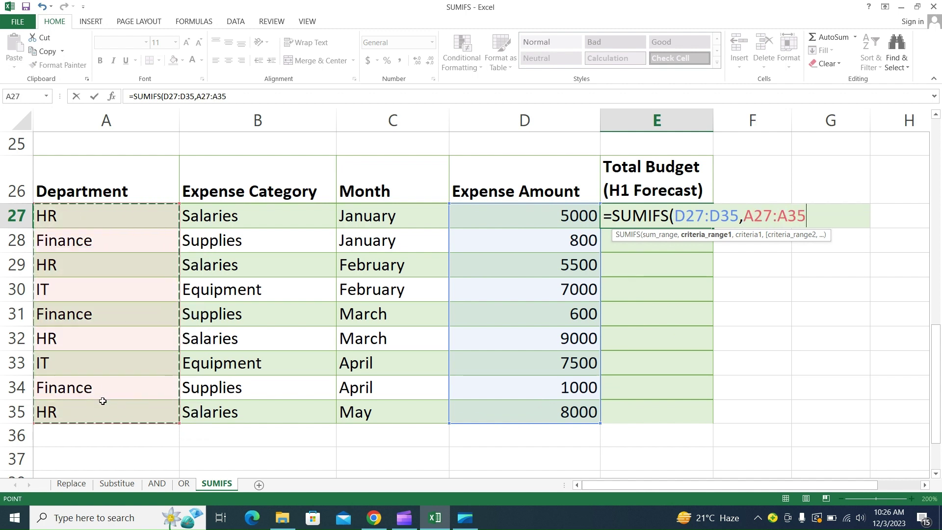
type(",")
type("\"H")
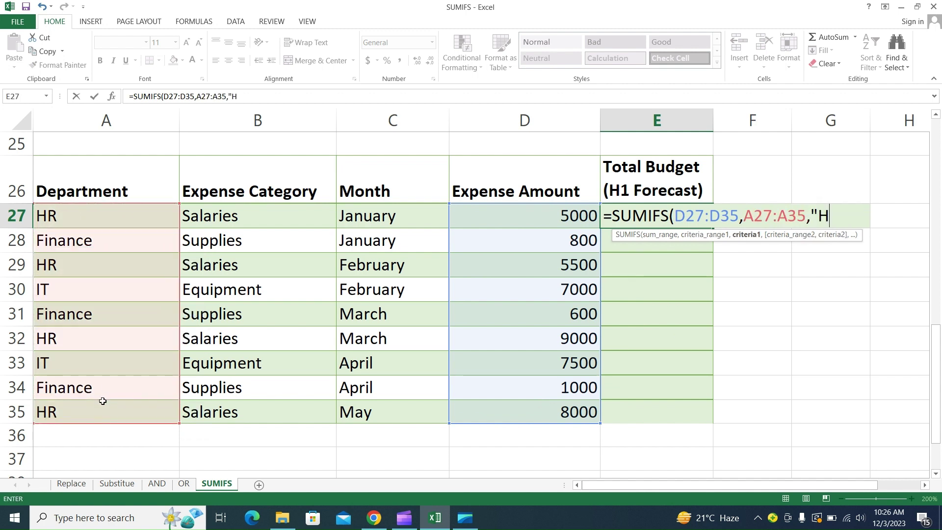
type("R\",")
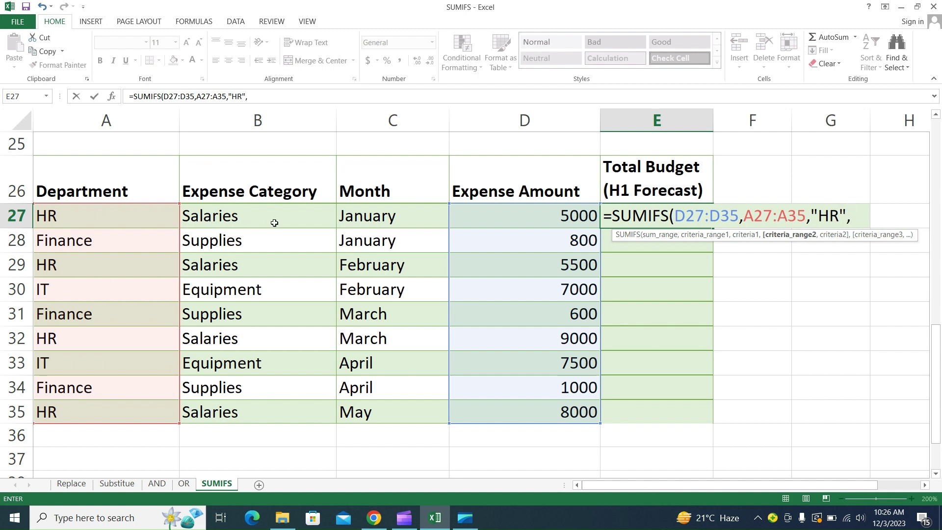
Complete the formula with the Expense Category range B27:B35 and the criterion "Salaries"
left_click_drag(275, 217, 288, 404)
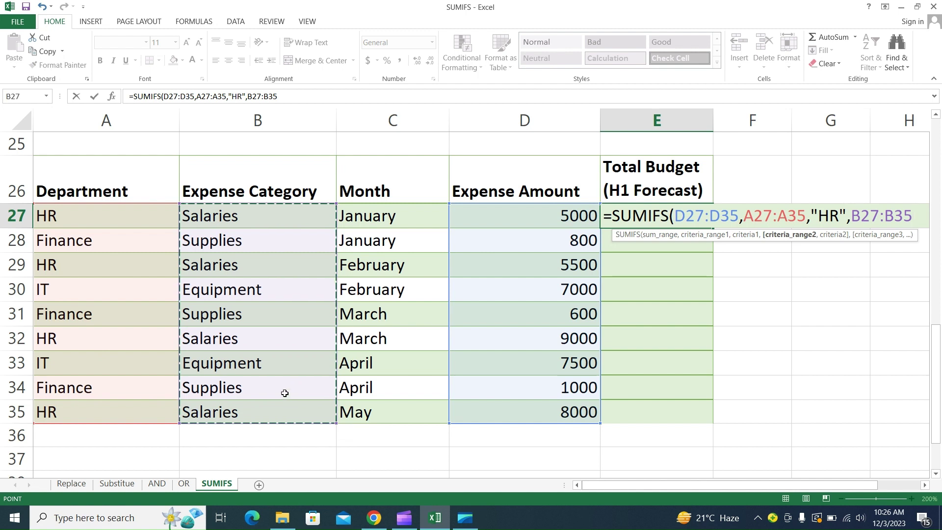
type(",\"S")
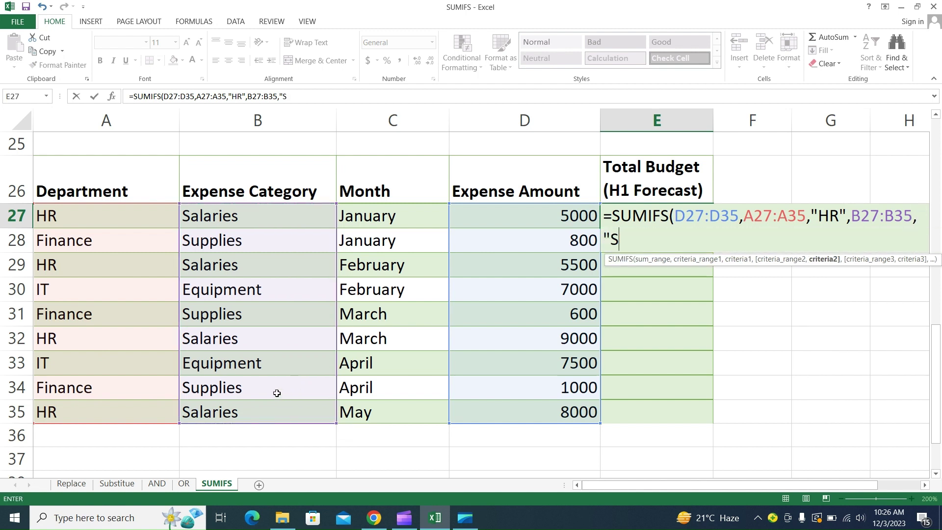
type("alaries\")")
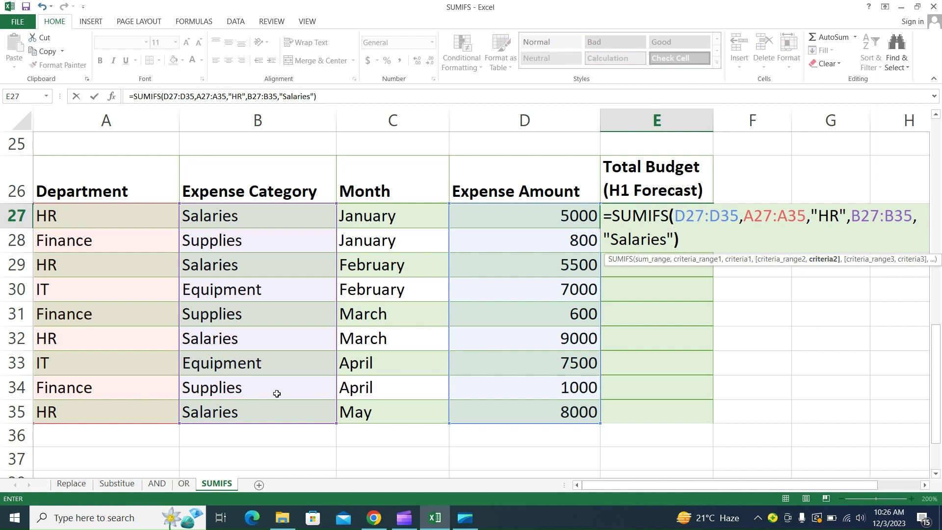
key("Return")
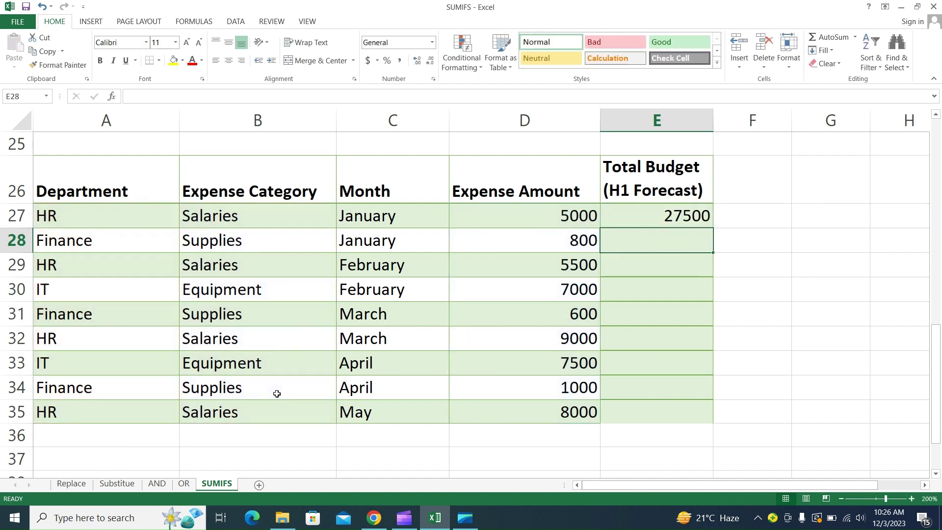
left_click(124, 216)
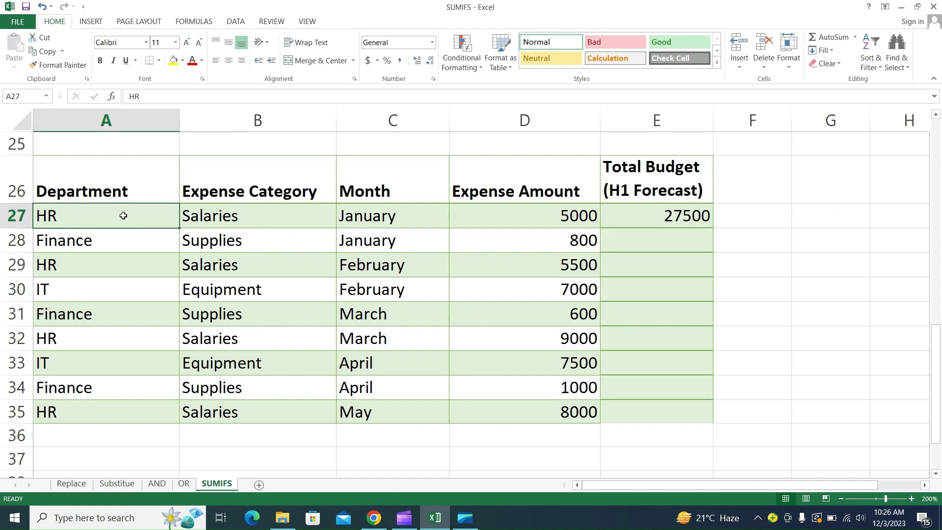
left_click(506, 216)
left_click_drag(507, 216, 599, 379)
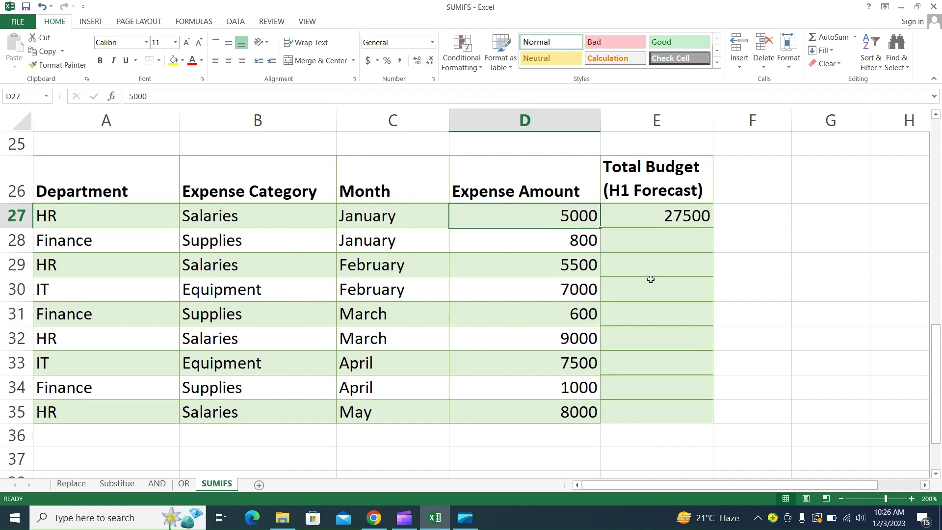
left_click(658, 222)
left_click(736, 219)
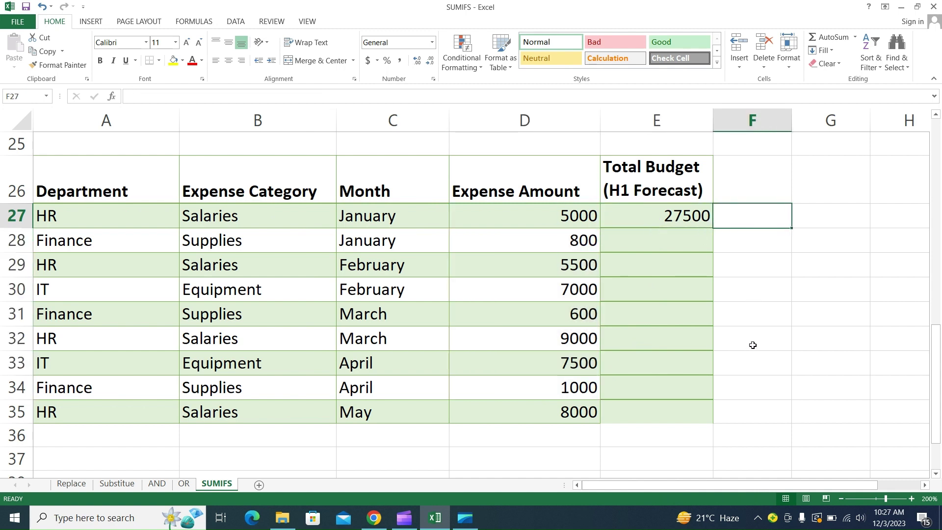
Enter the criteria label Department in F33, beside the Expense Data table
left_click(755, 363)
type("D")
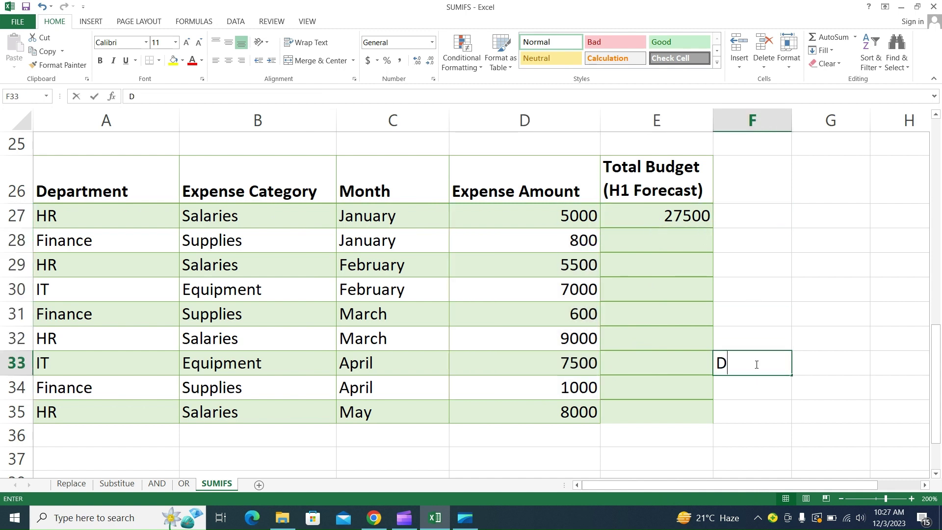
type("epartment")
key("Tab")
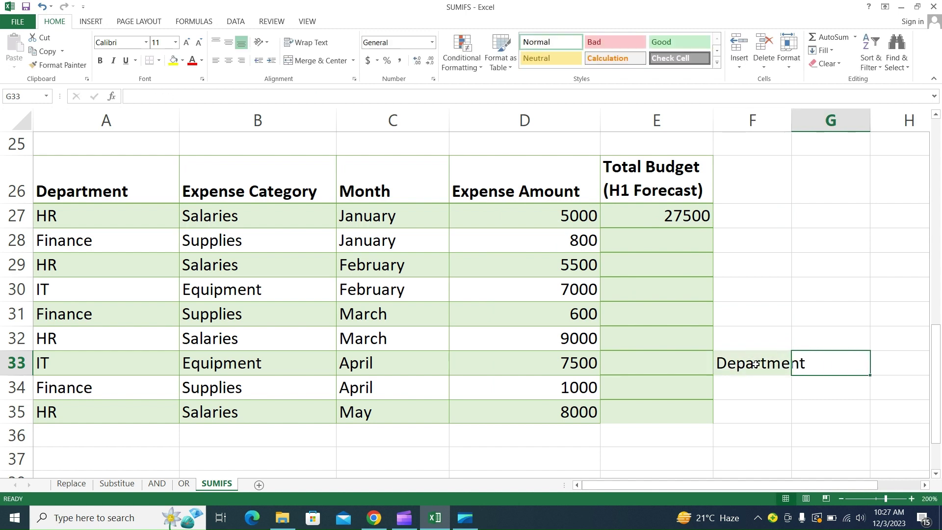
key("Return")
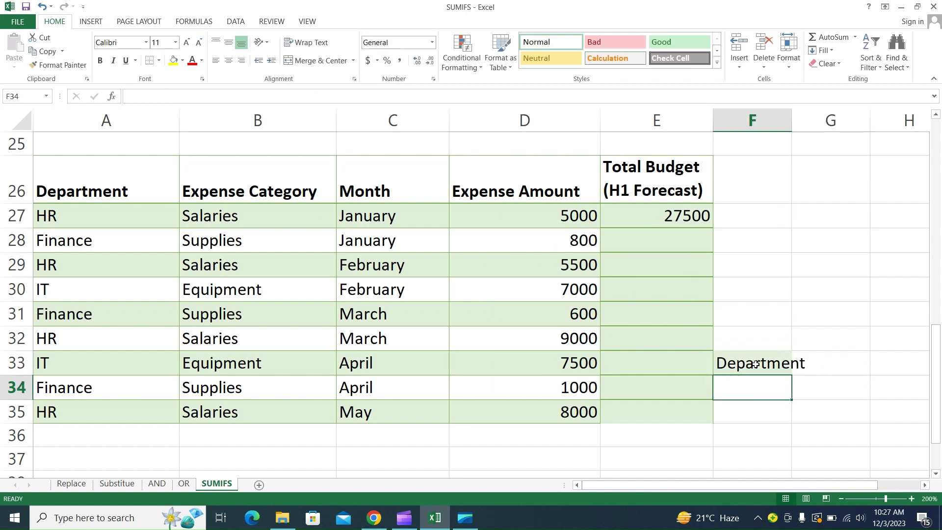
Link F34 to the Expense Category header in B26 and widen column F to 15.22 so both labels fit
type("E")
key("BackSpace")
type("=")
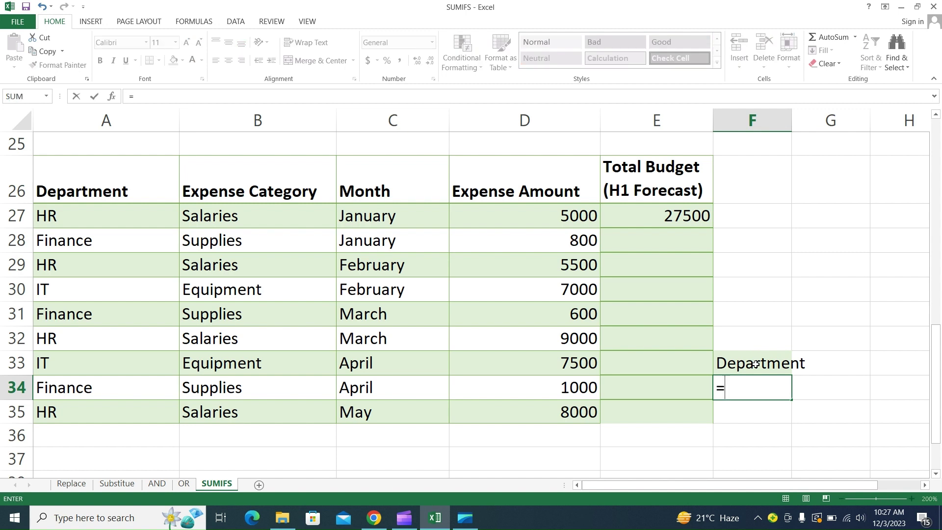
left_click(291, 182)
key("Return")
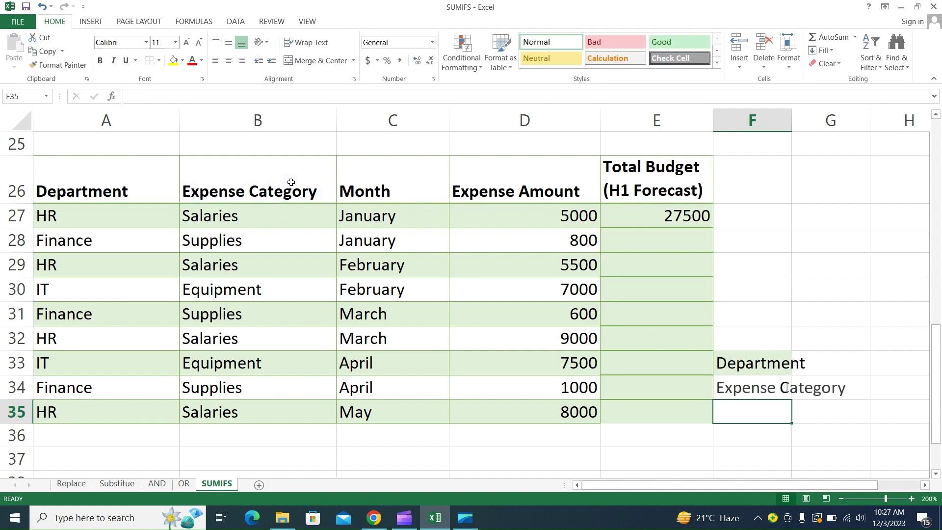
left_click_drag(793, 124, 855, 132)
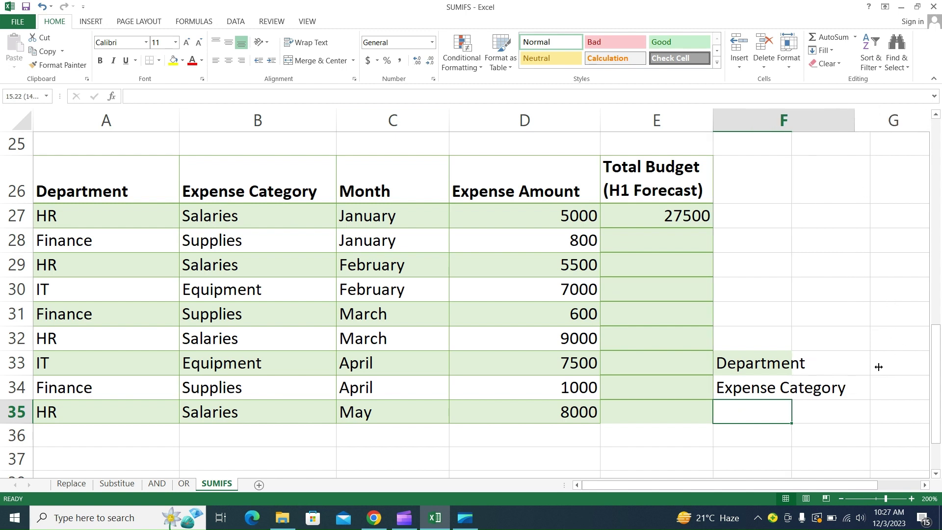
Replace the formula in E27 with a new SUMIFS that takes D27:D35 as its sum range
left_click(690, 214)
type("=")
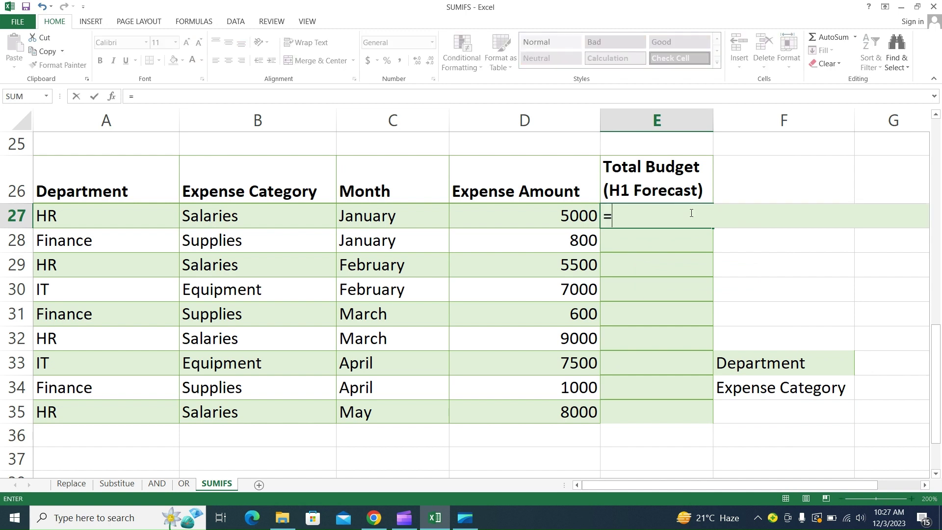
type("sumifs")
key("Tab")
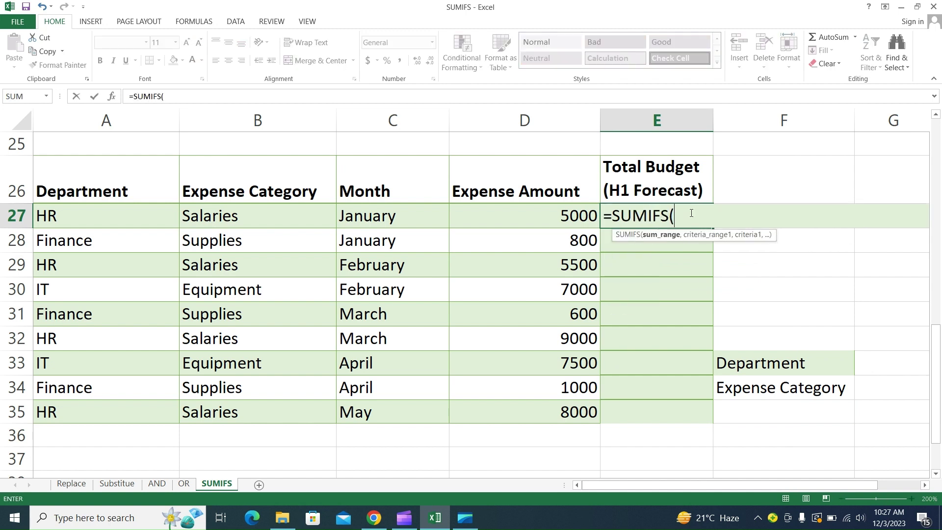
left_click_drag(559, 207, 562, 402)
type(",")
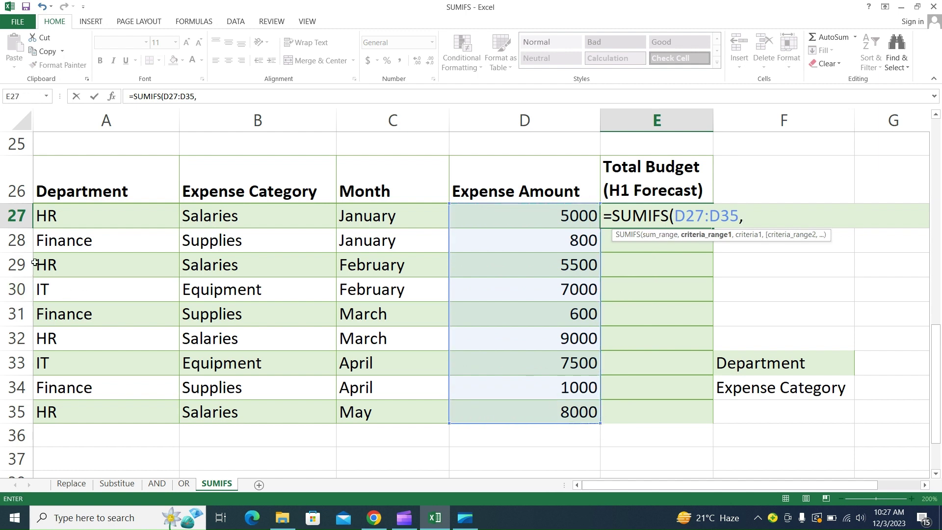
Set the first criteria range to the departments in A27:A35, matched against cell G33
left_click_drag(46, 220, 29, 418)
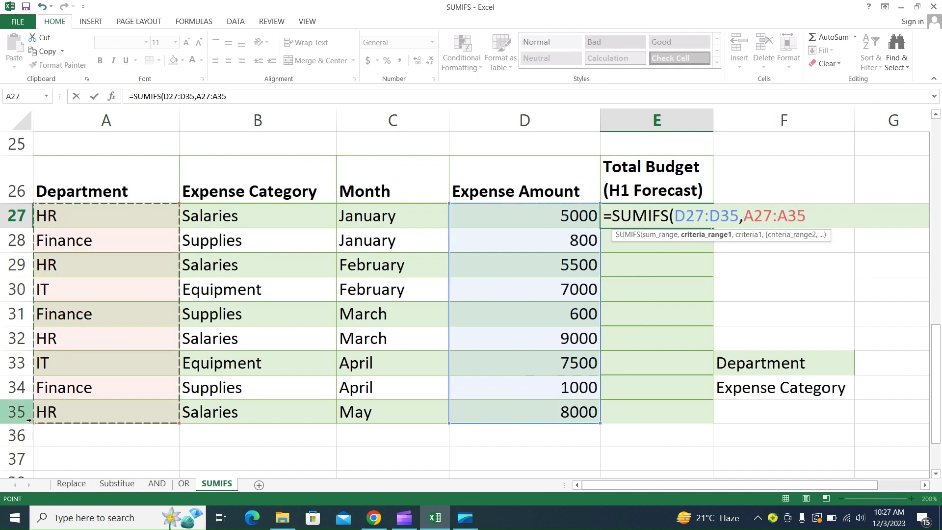
type(",")
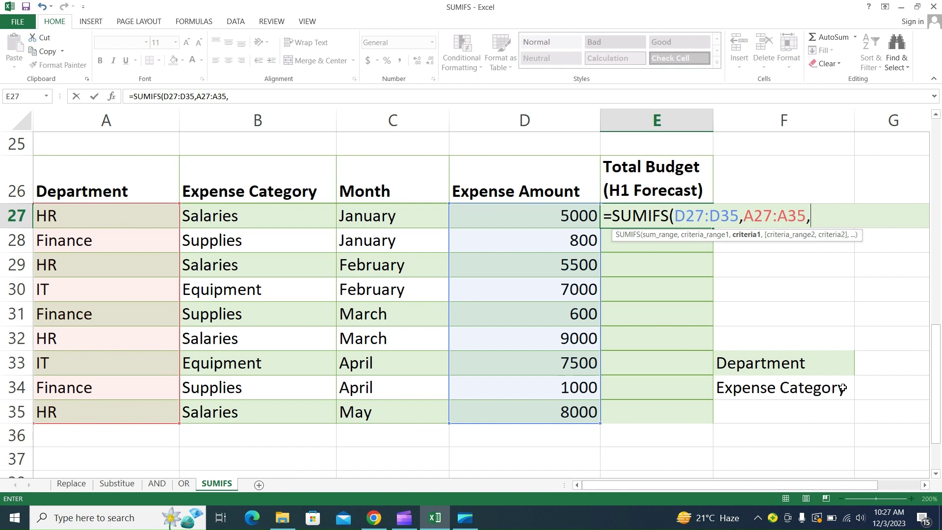
left_click(888, 364)
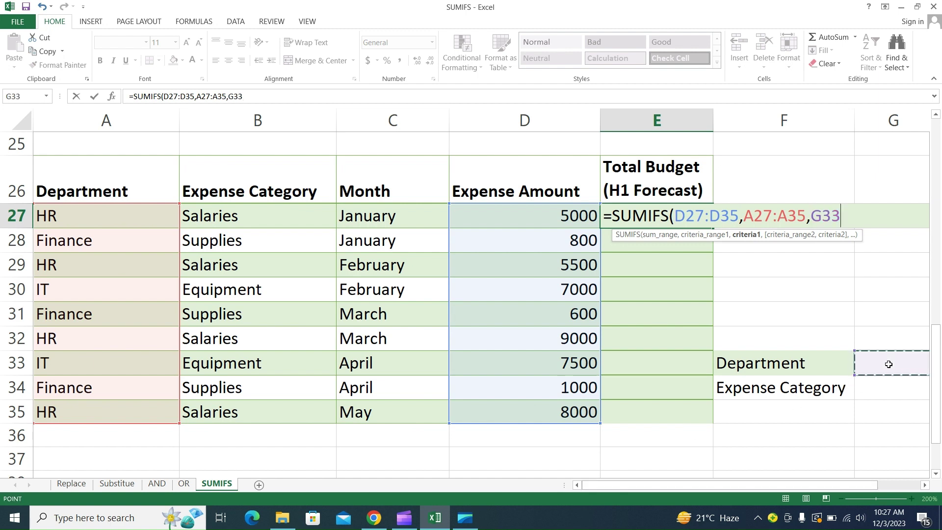
type(",")
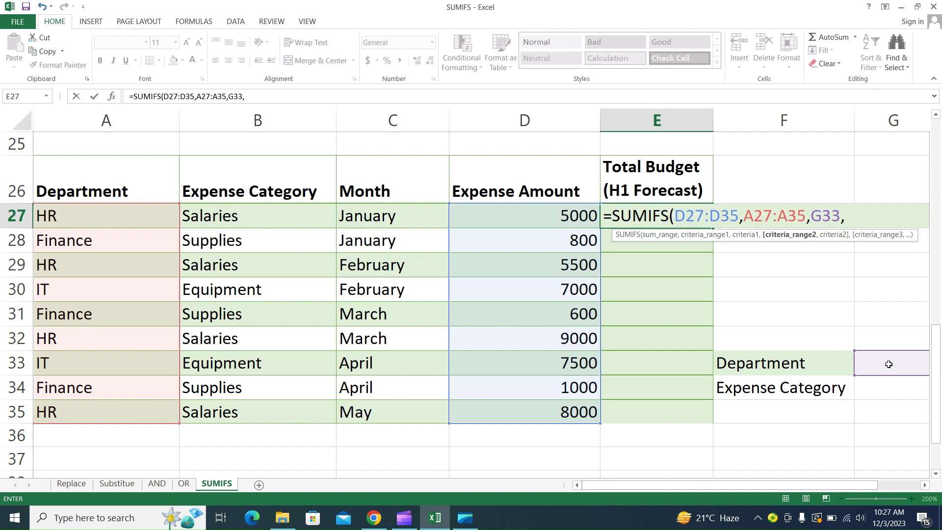
Finish the SUMIFS with the expense categories in B27:B35 matched against cell G34
left_click_drag(286, 217, 278, 406)
type(",")
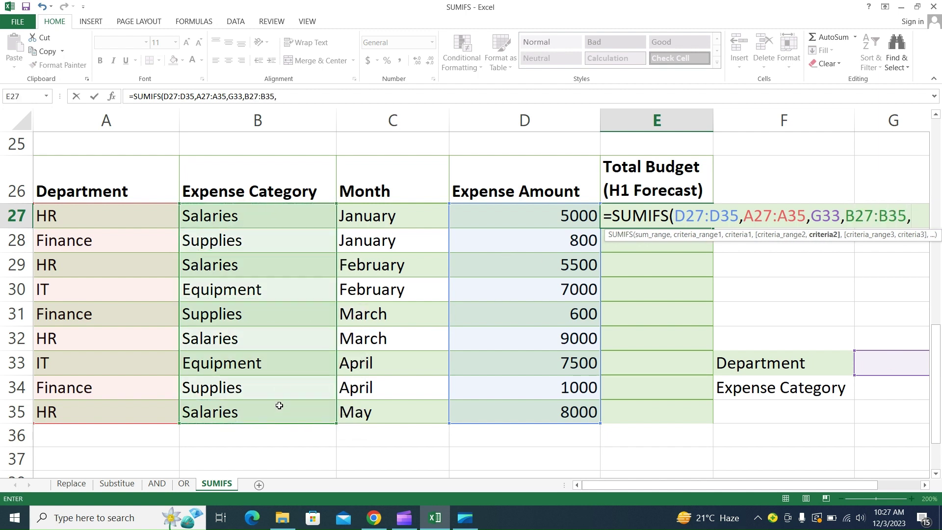
left_click(865, 391)
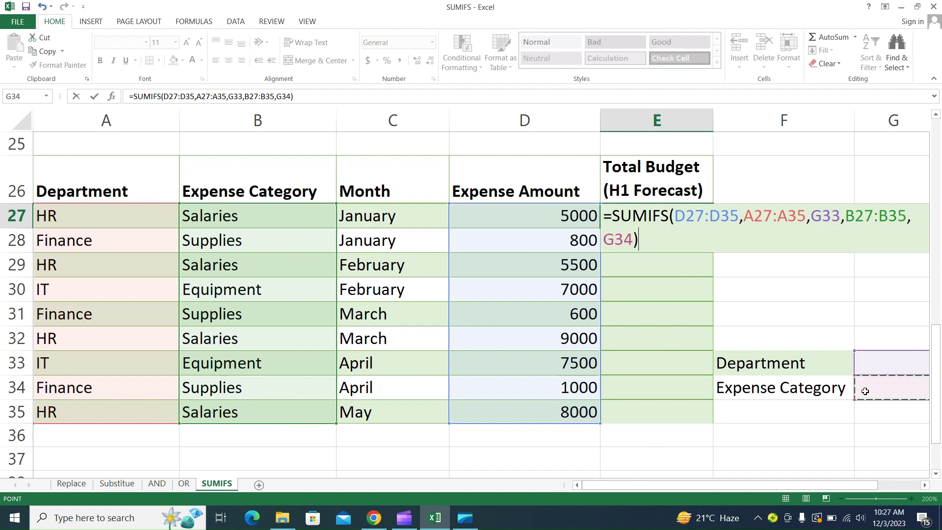
key("Return")
Enter the criteria values HR in G33 and Salaries in G34
left_click(877, 370)
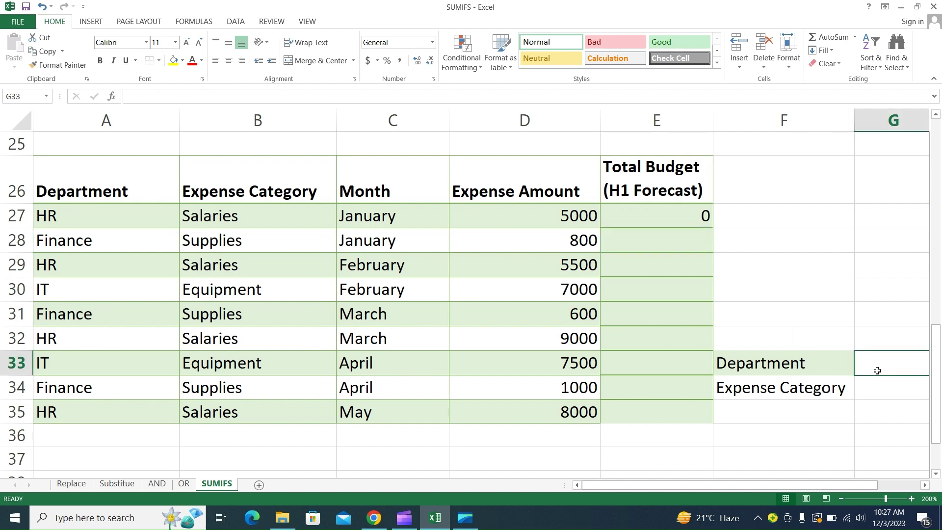
type("HR")
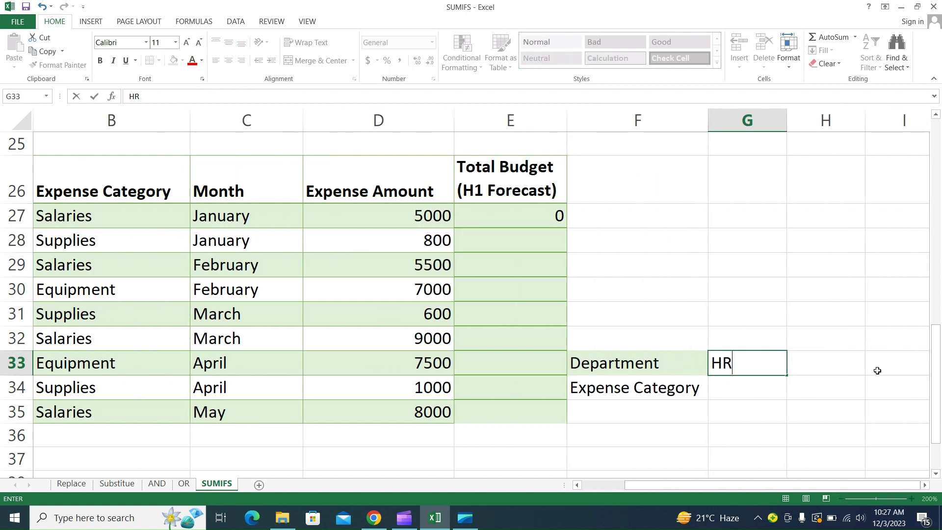
key("Return")
type("Sal")
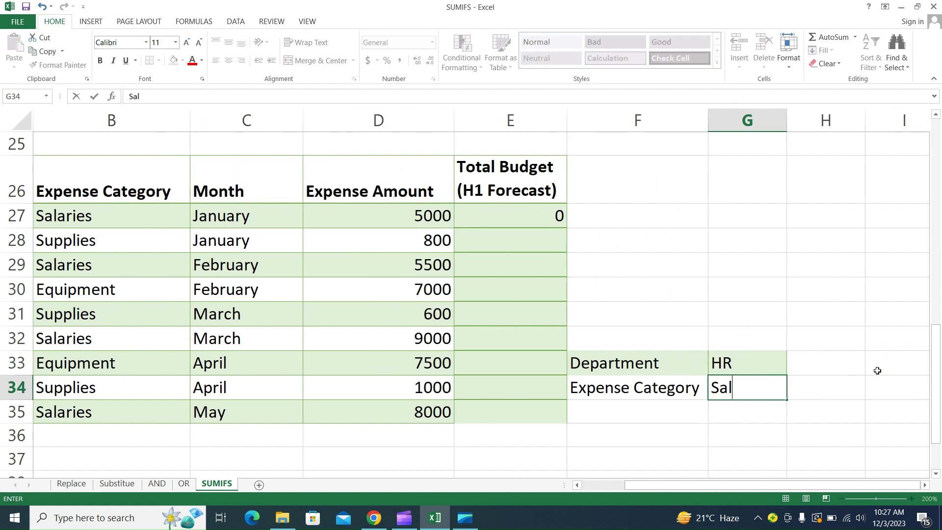
type("aries")
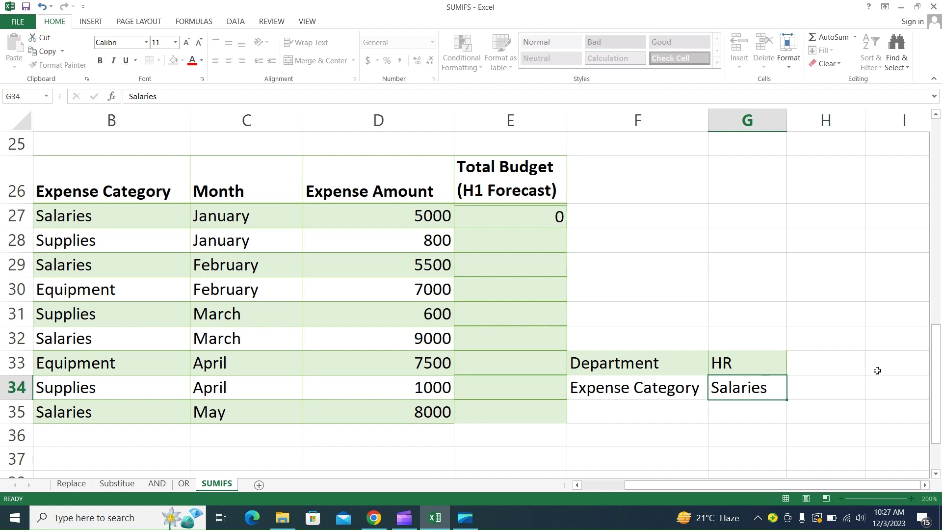
key("Return")
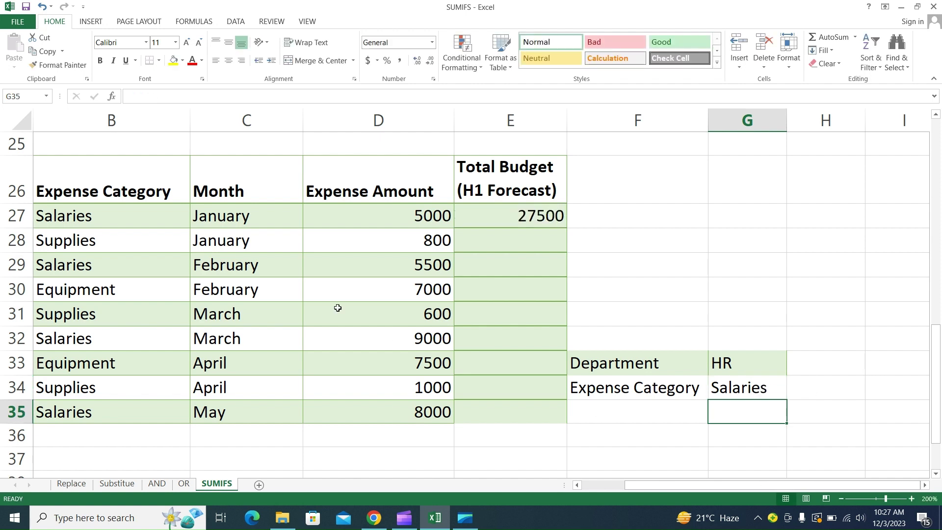
Check the SUMIFS formula in E27 and return to the Investment Data table at the beginning of the sheet
left_click(540, 215)
left_click_drag(755, 483, 710, 484)
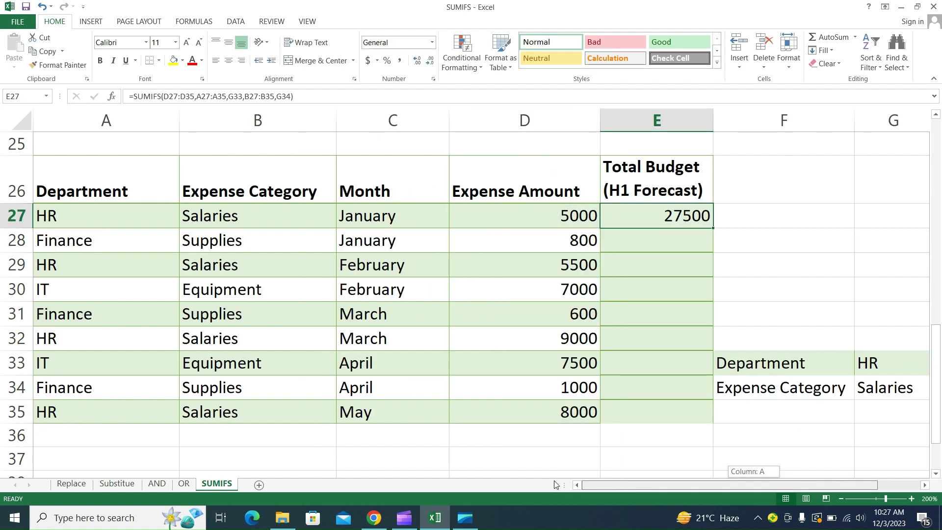
scroll(457, 320, "up", 3)
scroll(458, 320, "up", 5)
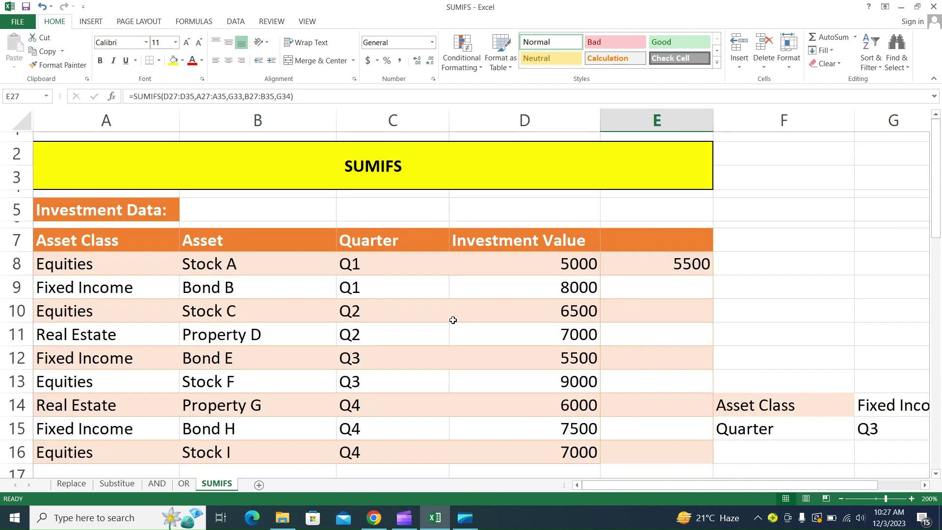